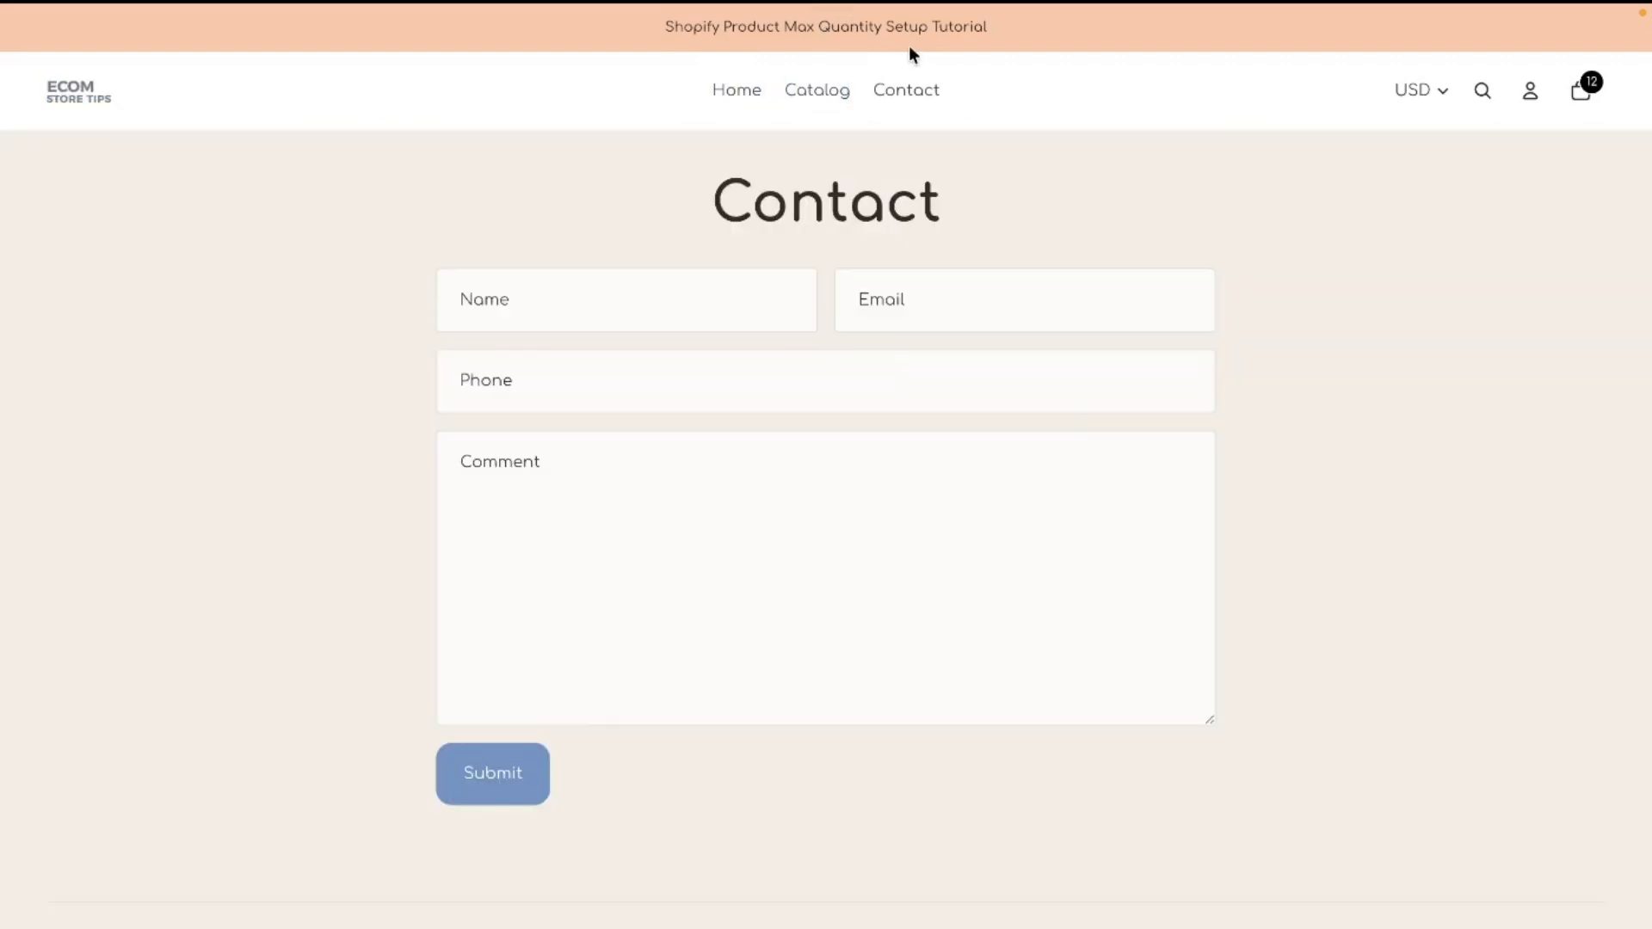
View the storefront home page, and switch to the Nex Minimum Order Quantity MOQ listing in the Shopify App Store
{"action": "left_click", "coordinate": [731, 91]}
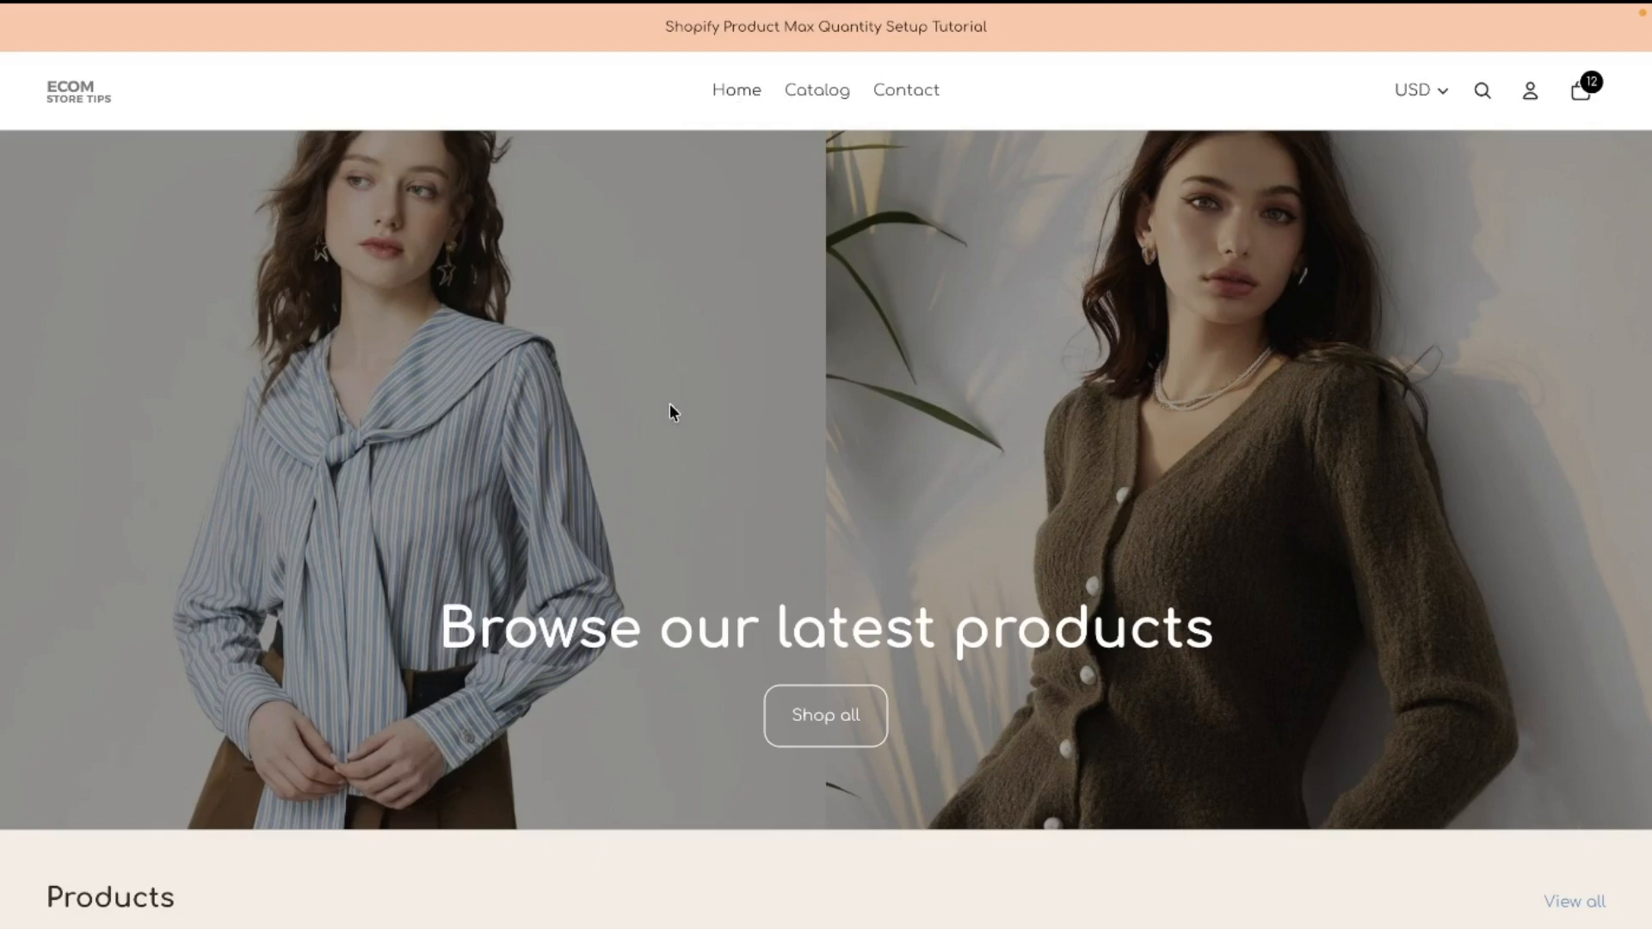
{"action": "mouse_move", "coordinate": [3, 433]}
{"action": "left_click", "coordinate": [71, 366]}
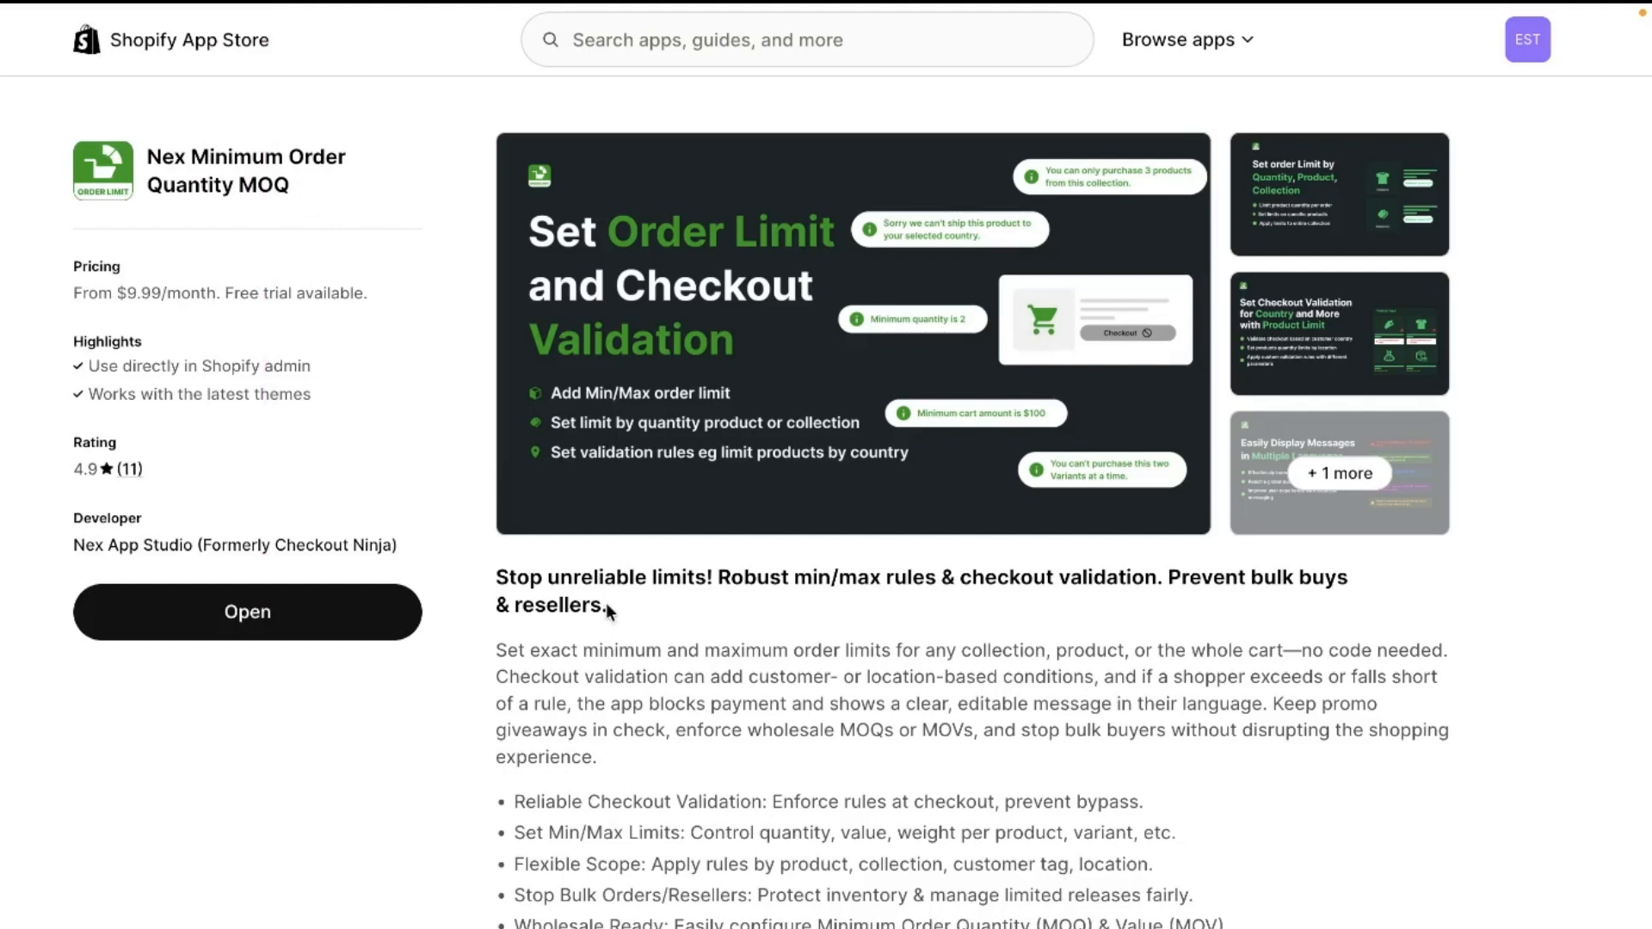
Switch to the Nex Checkout validator app in the Shopify admin and open the Product Limits configuration
{"action": "mouse_move", "coordinate": [4, 509]}
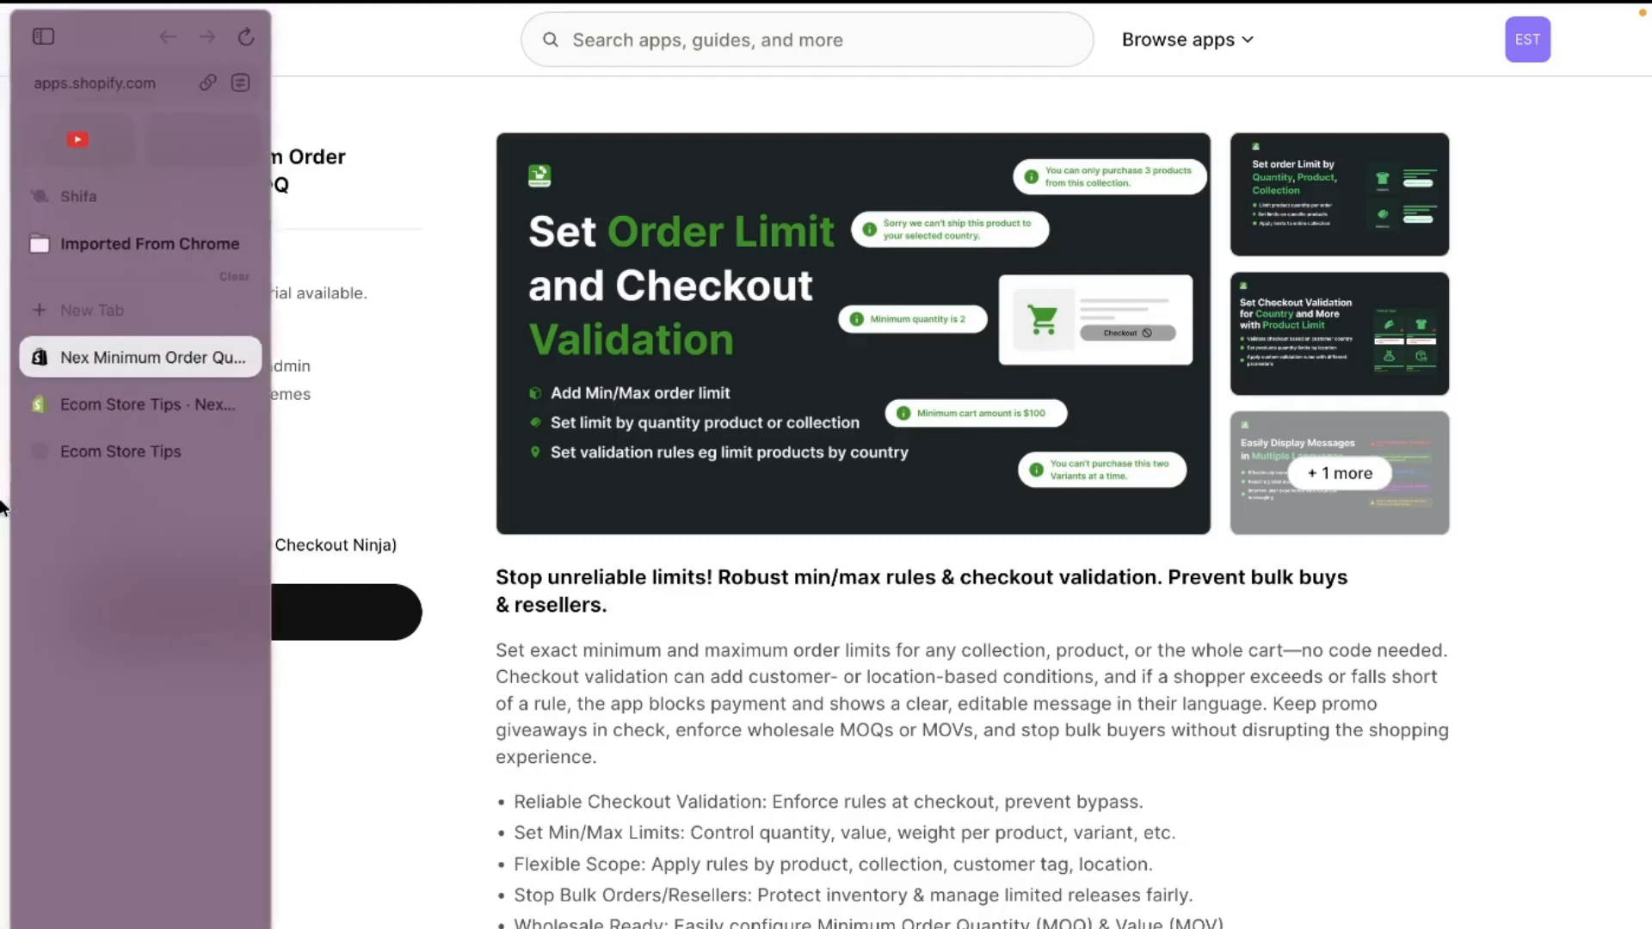
{"action": "left_click", "coordinate": [118, 401]}
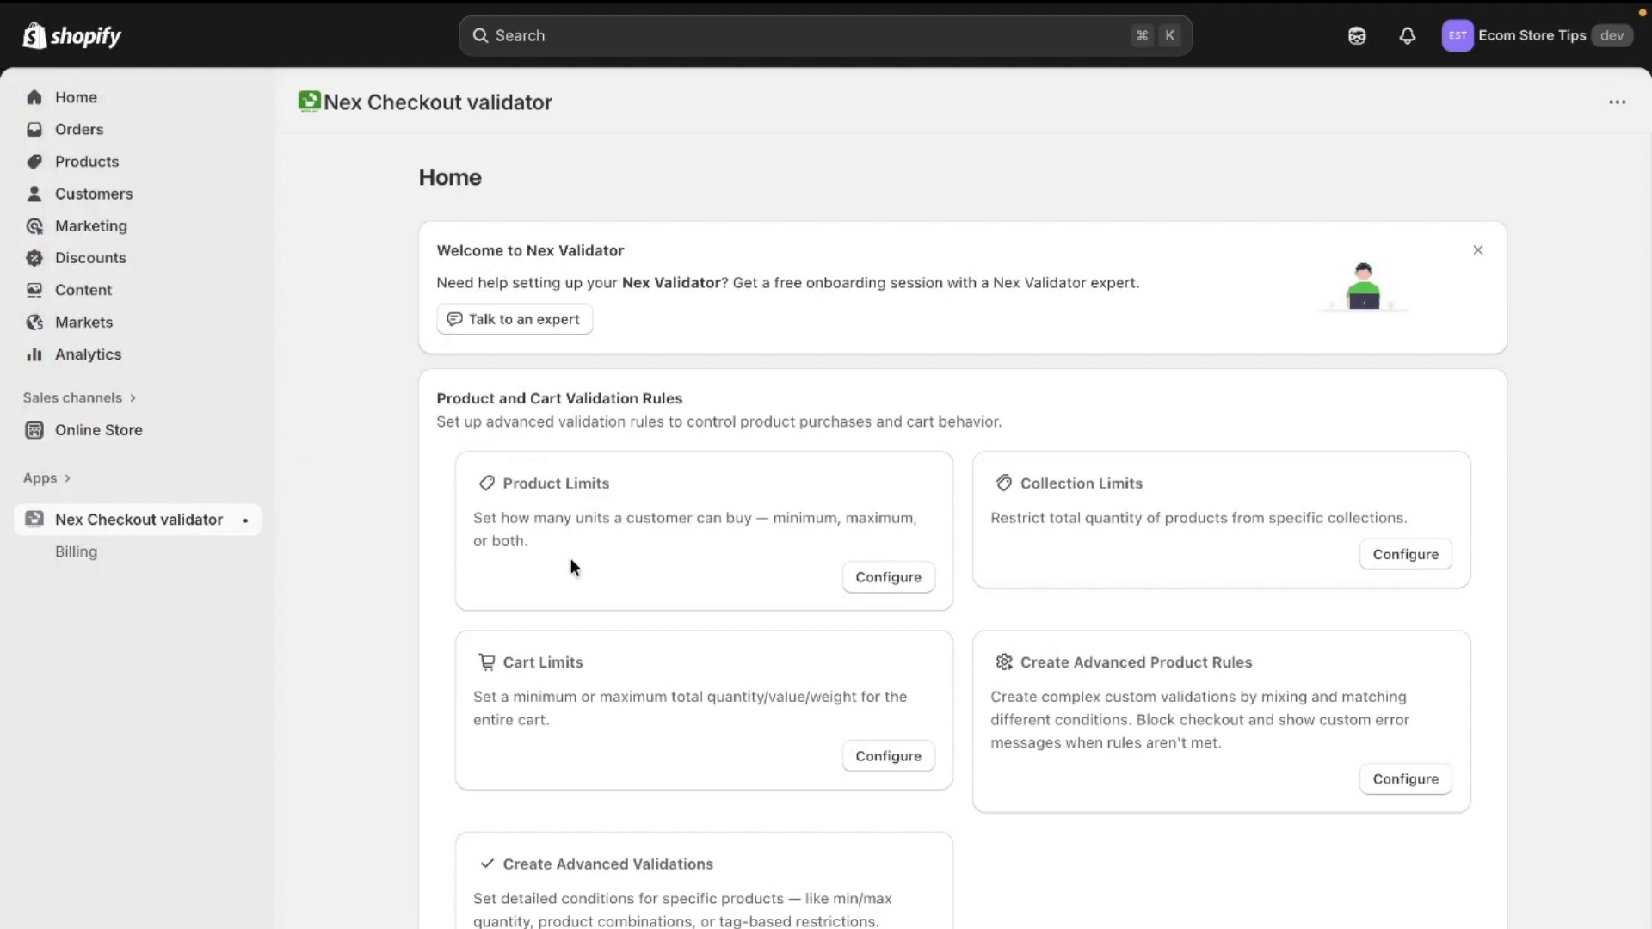
{"action": "scroll", "coordinate": [450, 510], "scroll_direction": "down", "scroll_amount": 1}
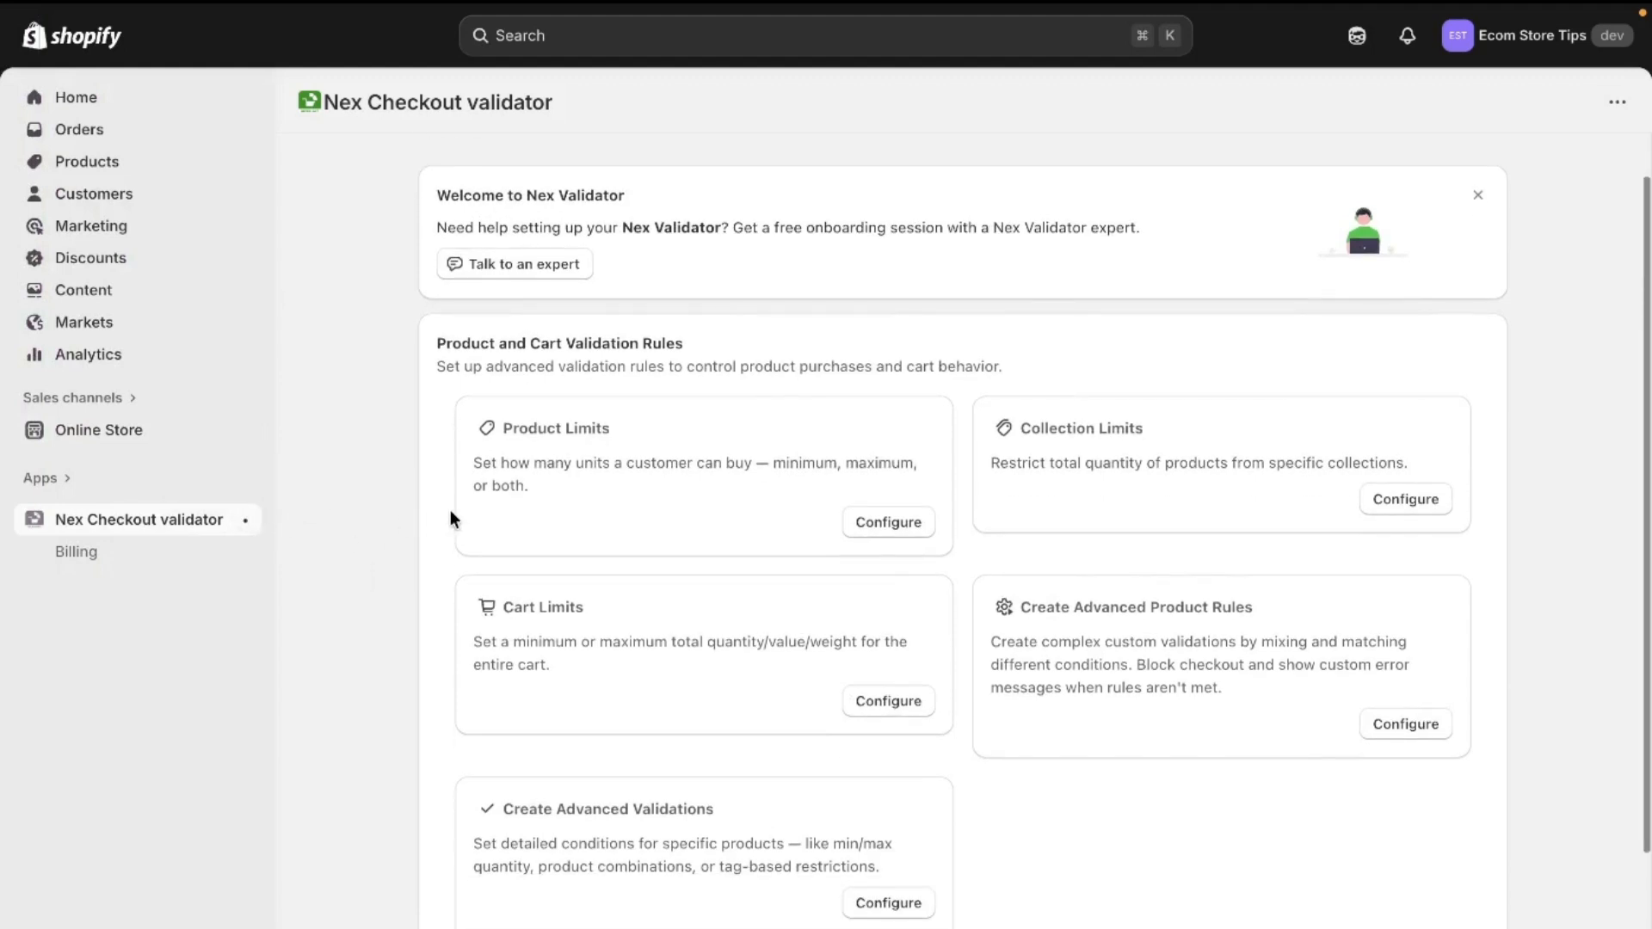
{"action": "left_click", "coordinate": [888, 524]}
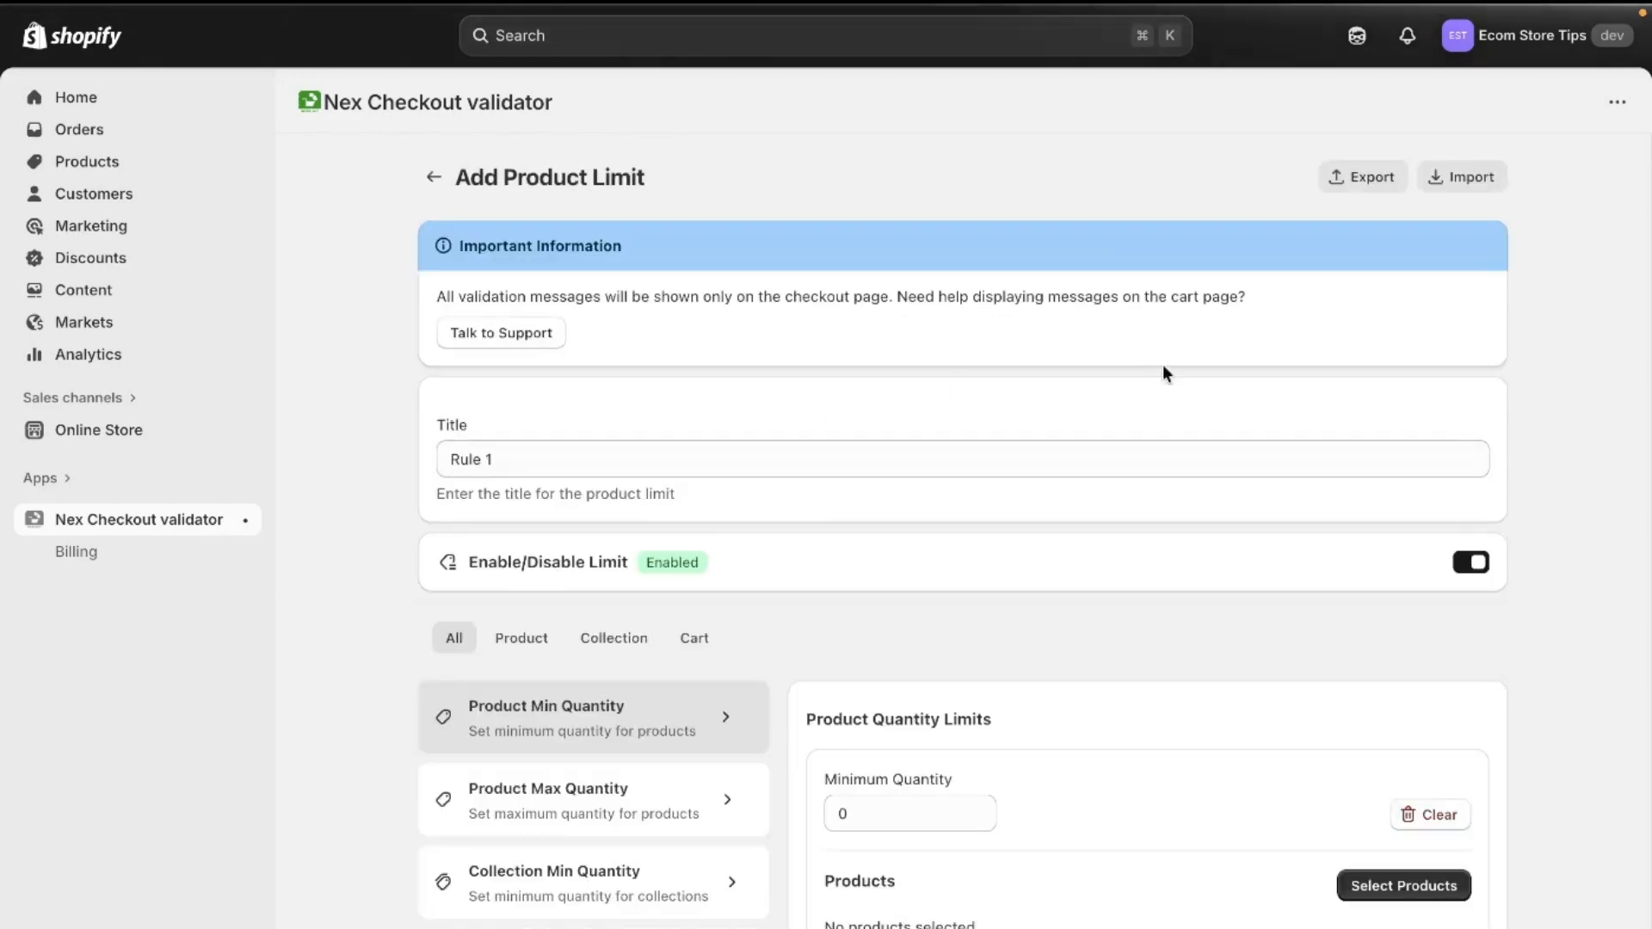
Change the product limit's title to "Rule for Product Max Quantity"
{"action": "left_click_drag", "start_coordinate": [583, 466], "coordinate": [365, 465]}
{"action": "key", "text": "BackSpace"}
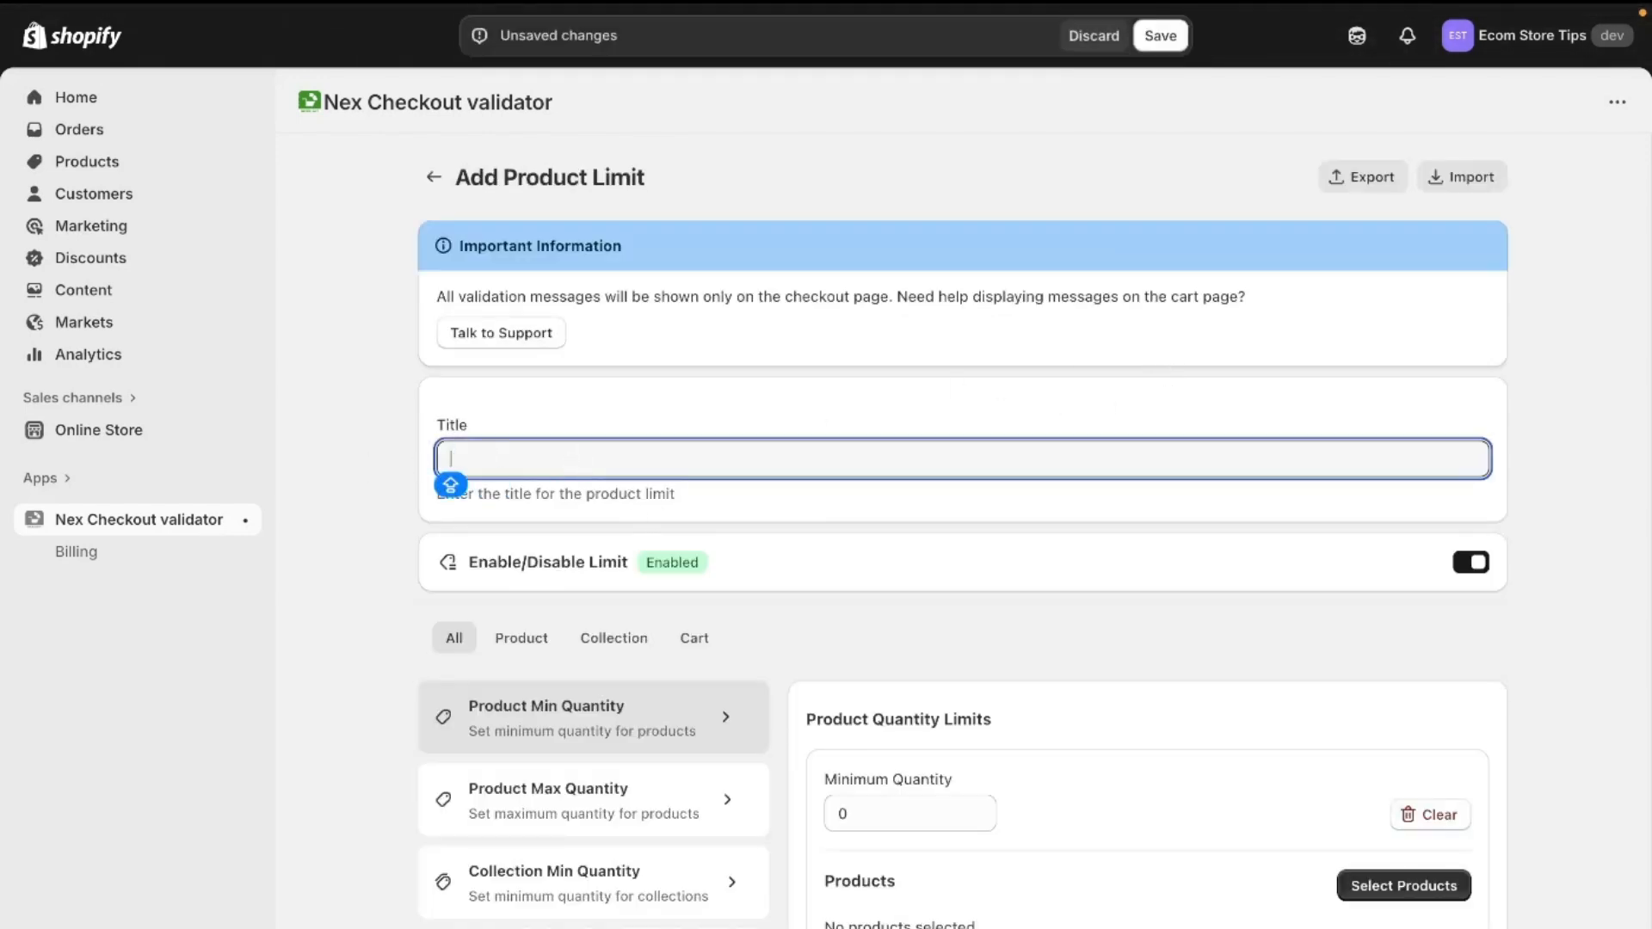
{"action": "type", "text": "Shopify Product Max Quantity Setup Tutorial"}
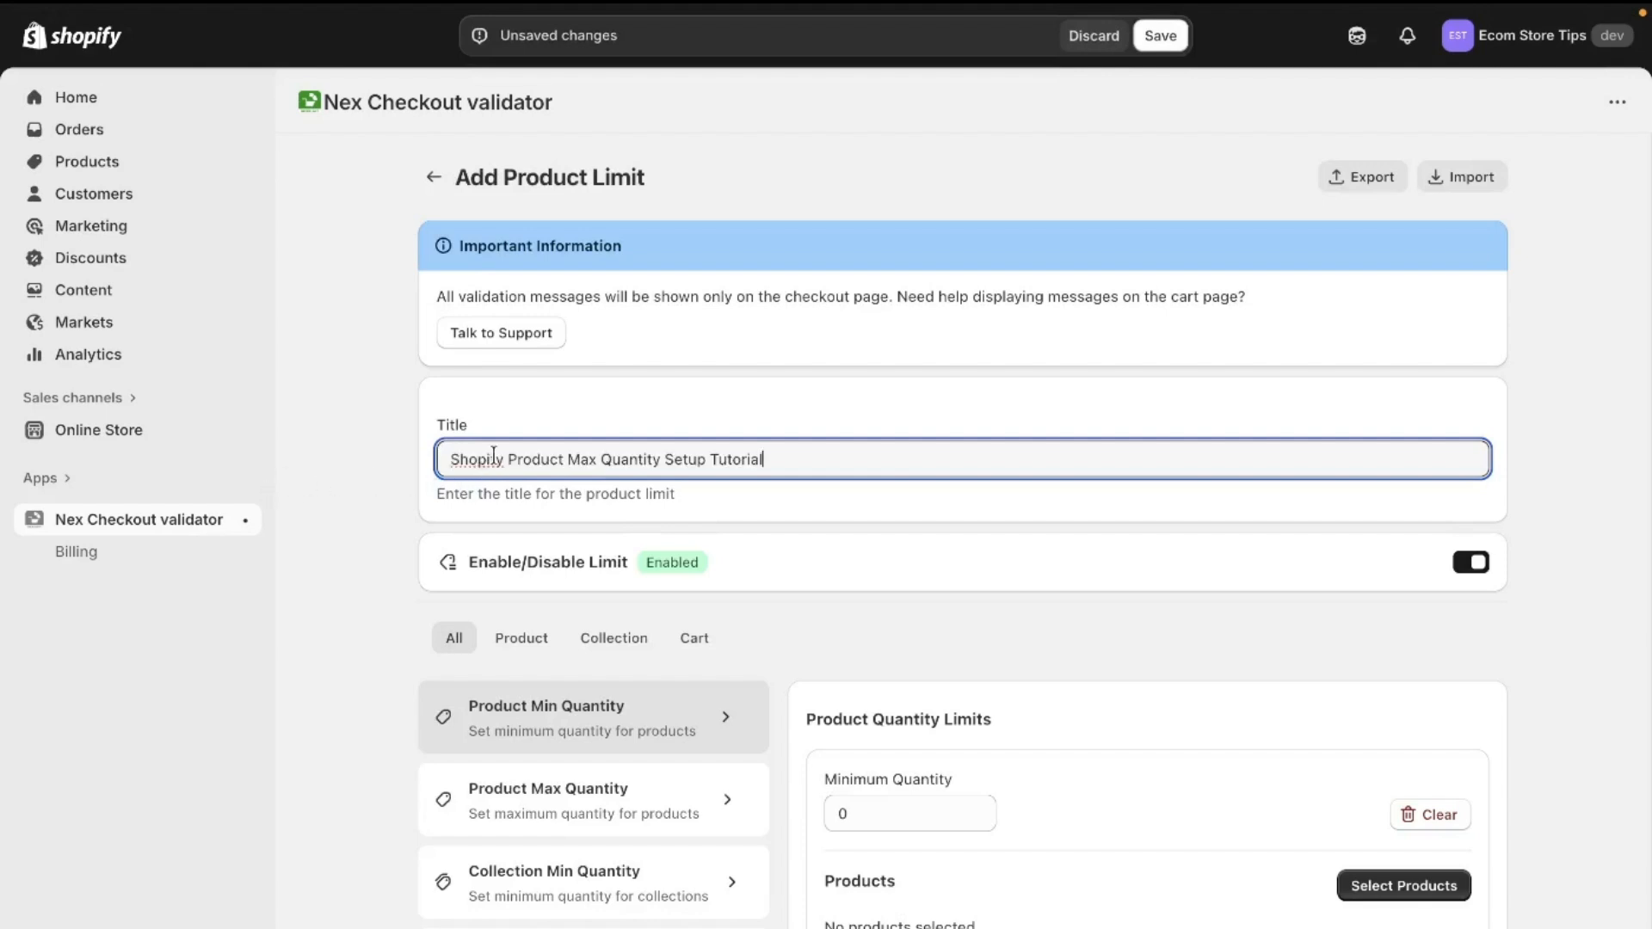
{"action": "left_click_drag", "start_coordinate": [508, 459], "coordinate": [376, 465]}
{"action": "key", "text": "BackSpace"}
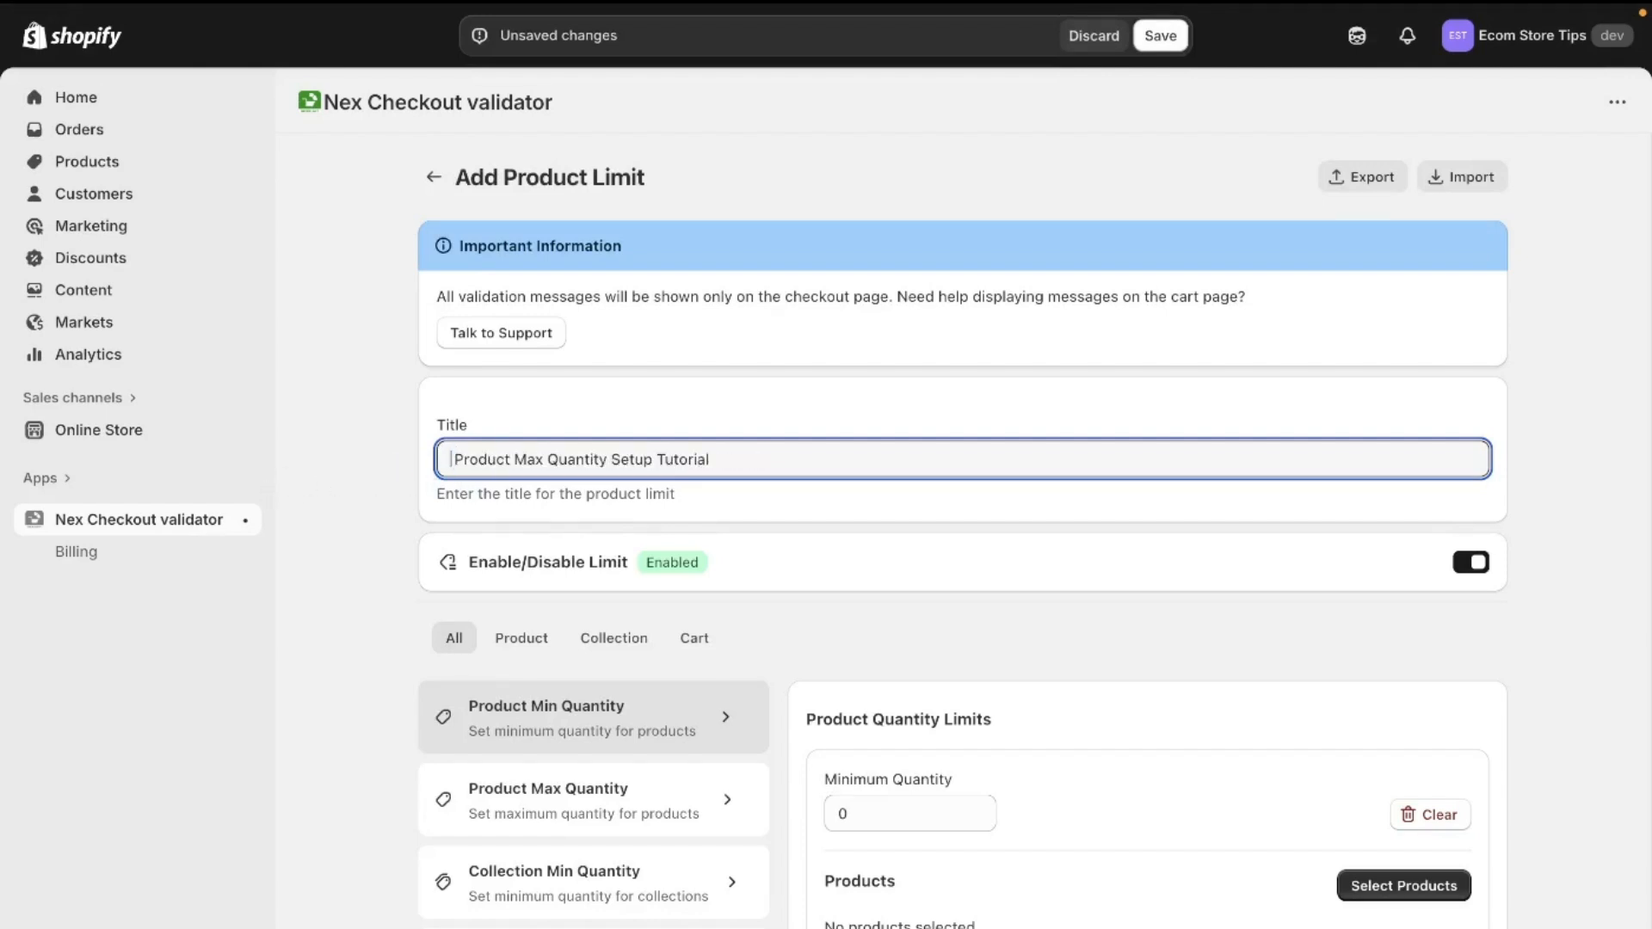
{"action": "type", "text": "Rule"}
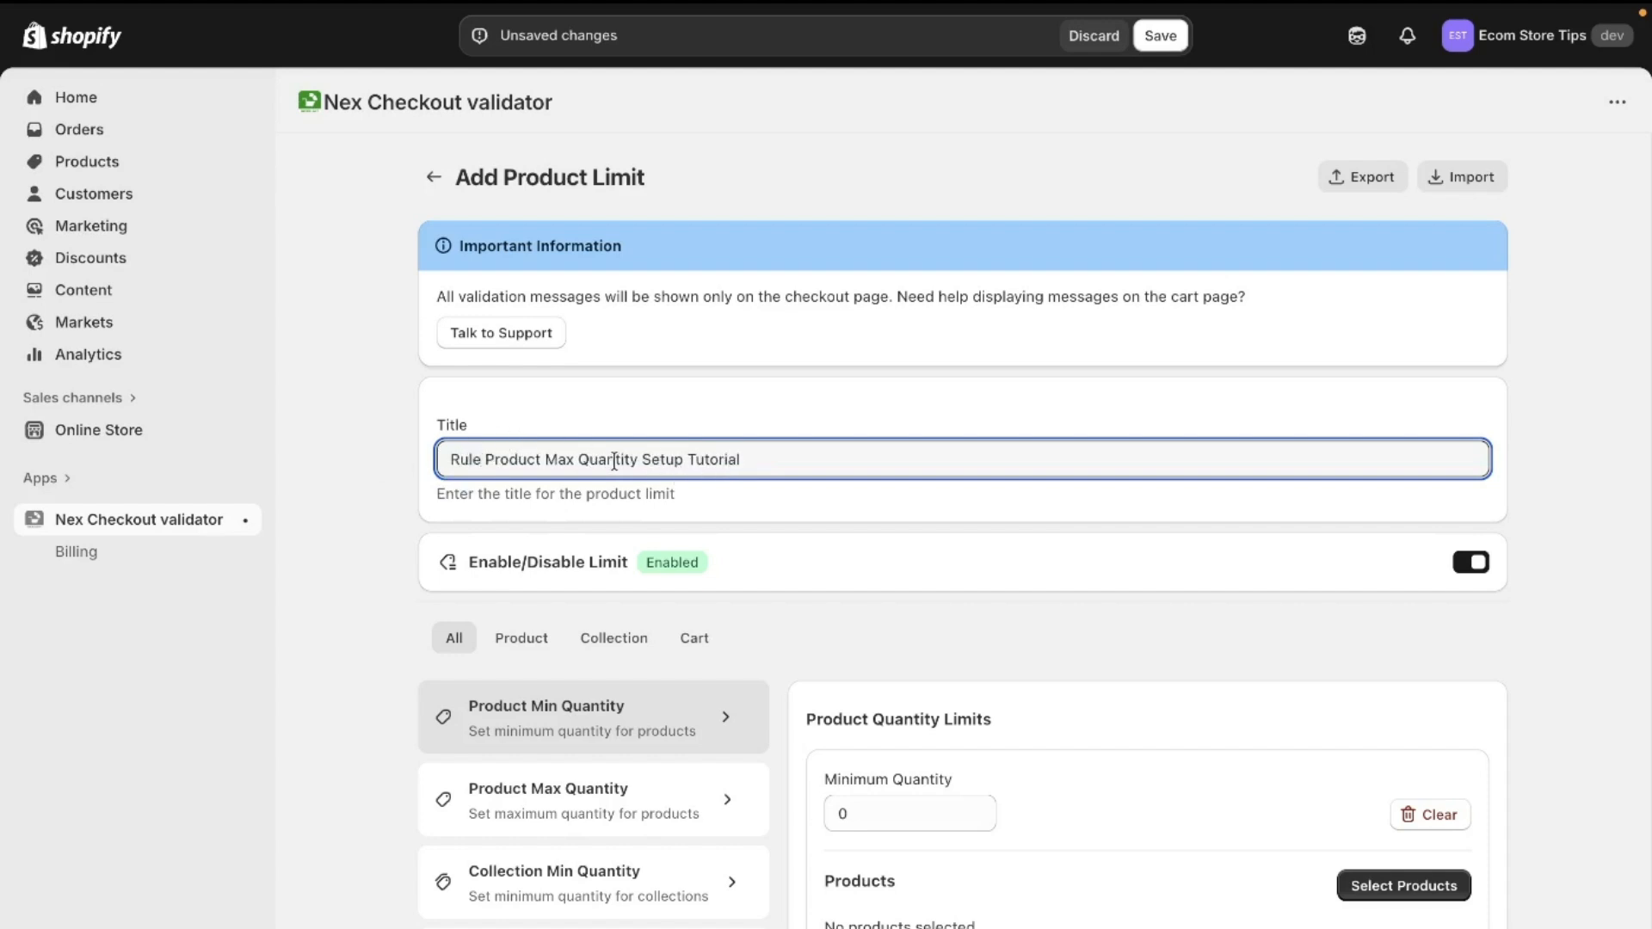
{"action": "type", "text": " for"}
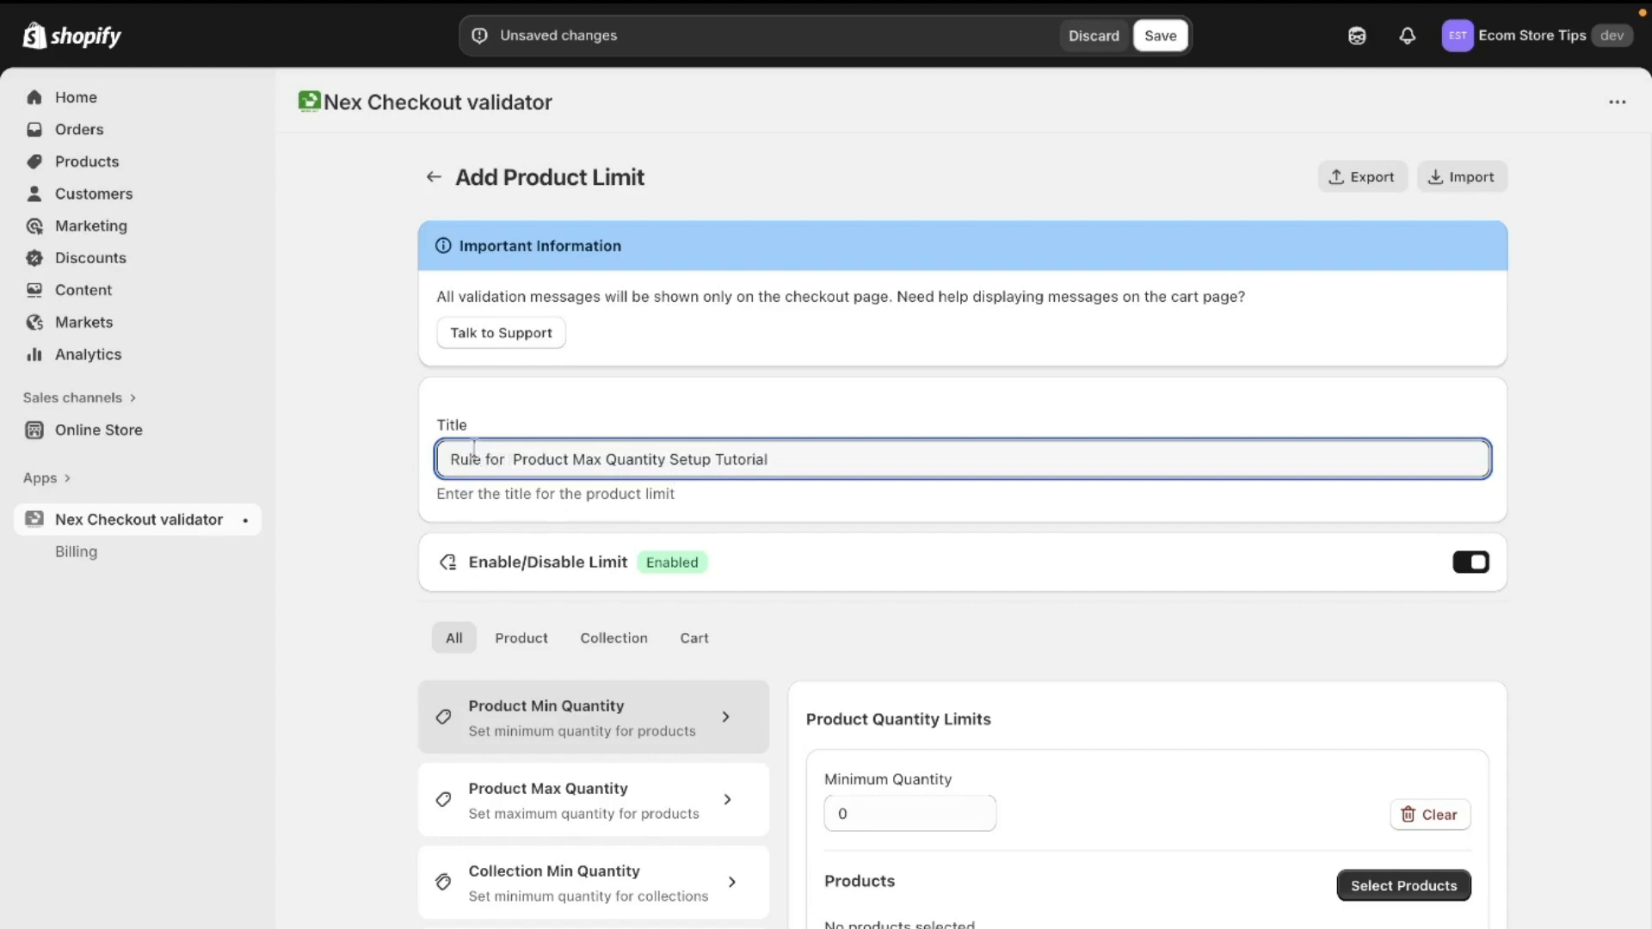
{"action": "left_click_drag", "start_coordinate": [670, 461], "coordinate": [792, 454]}
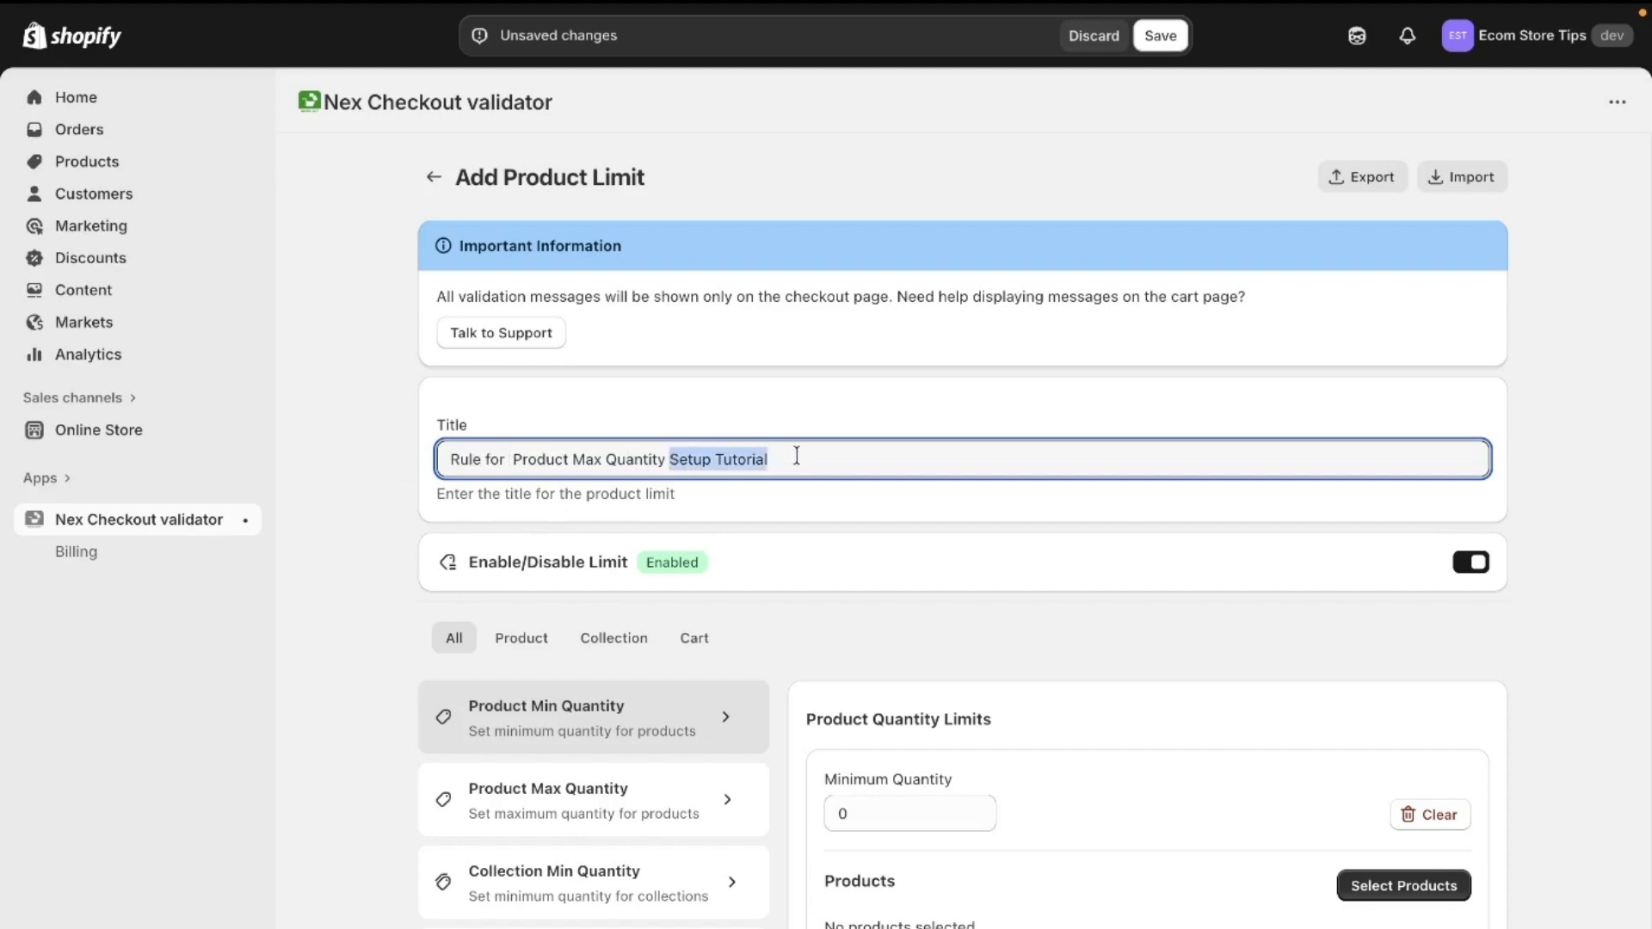
{"action": "key", "text": "BackSpace"}
{"action": "left_click", "coordinate": [878, 535]}
Choose the Product Max Quantity limit among the product rules and set its maximum quantity to 10
{"action": "scroll", "coordinate": [878, 535], "scroll_direction": "down", "scroll_amount": 2}
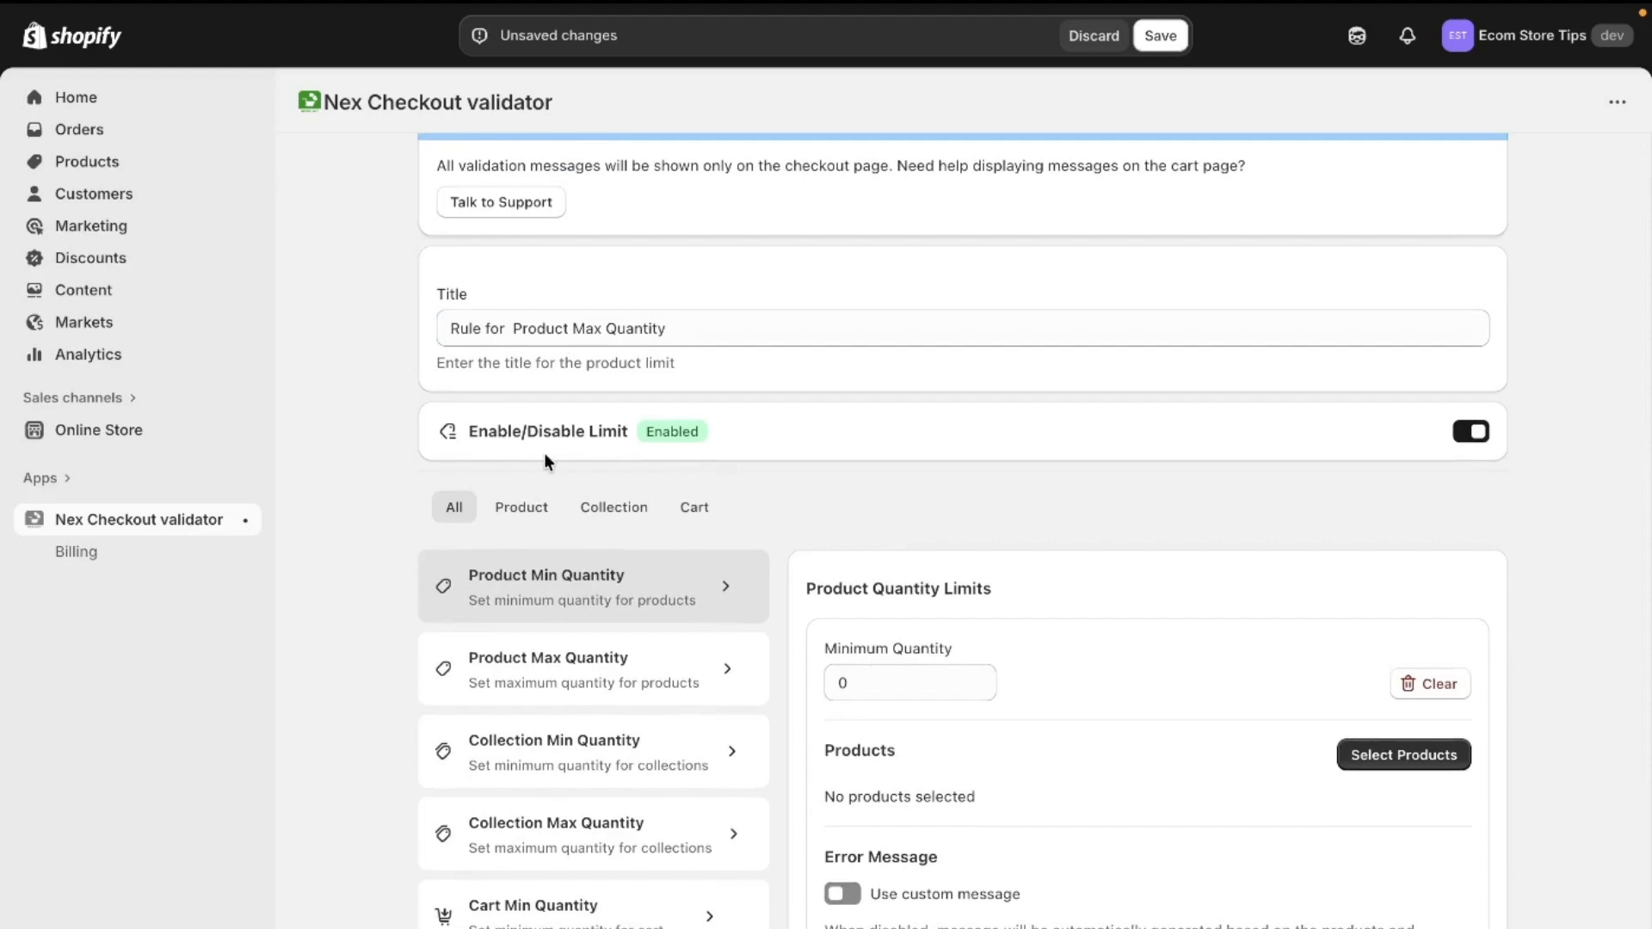
{"action": "scroll", "coordinate": [1228, 498], "scroll_direction": "down", "scroll_amount": 2}
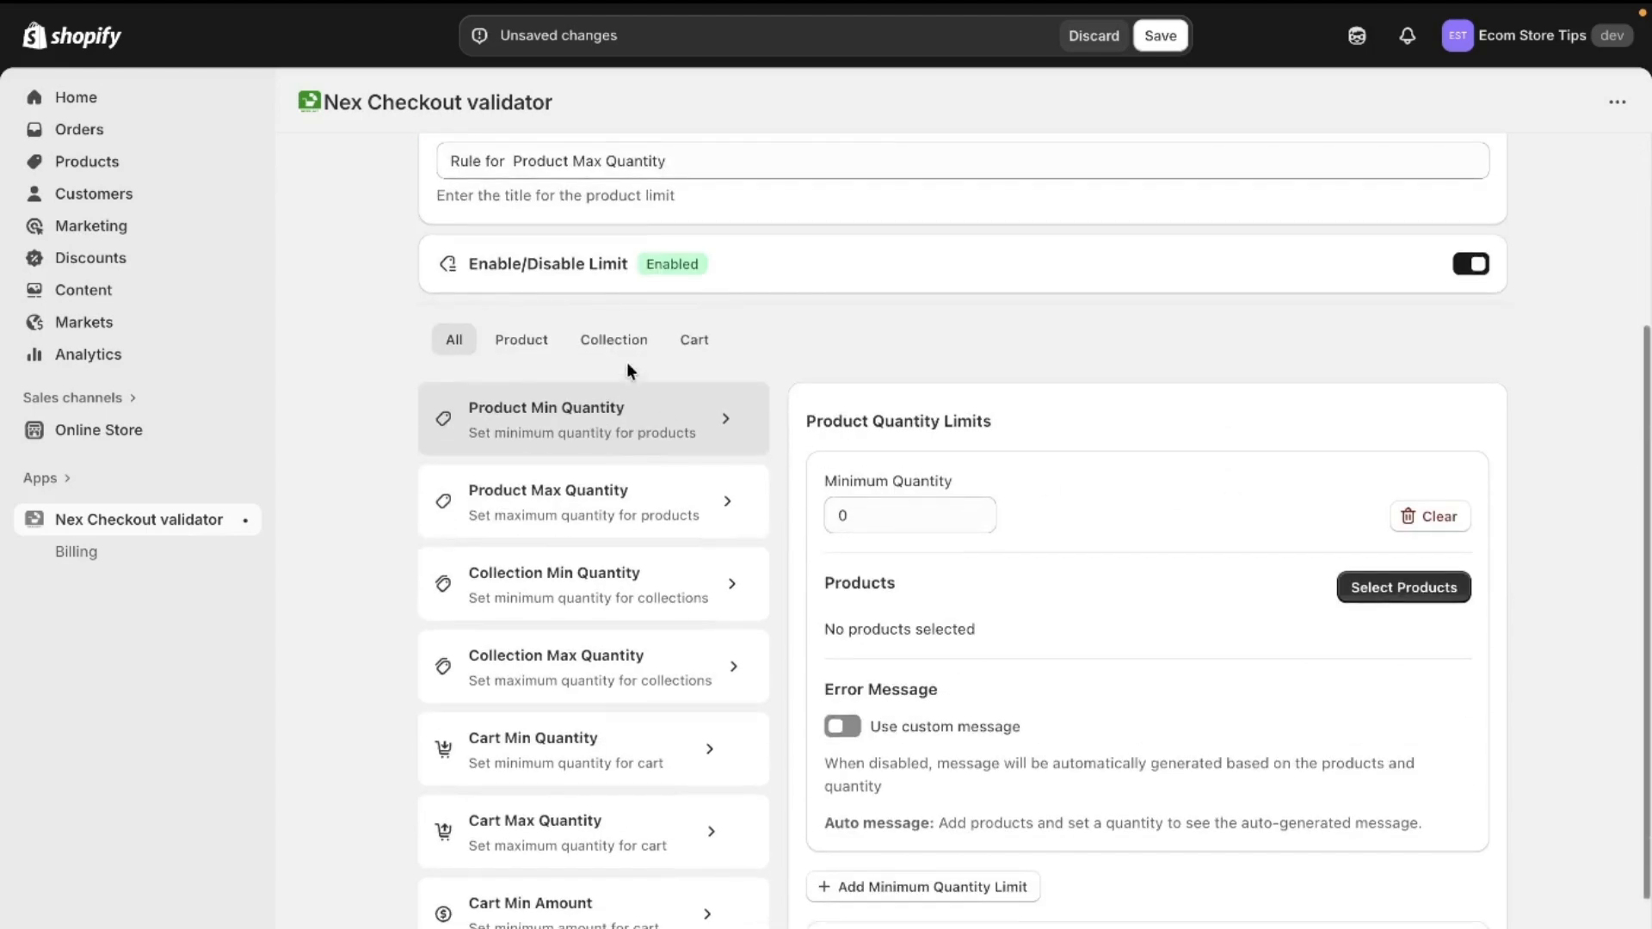
{"action": "left_click", "coordinate": [538, 354]}
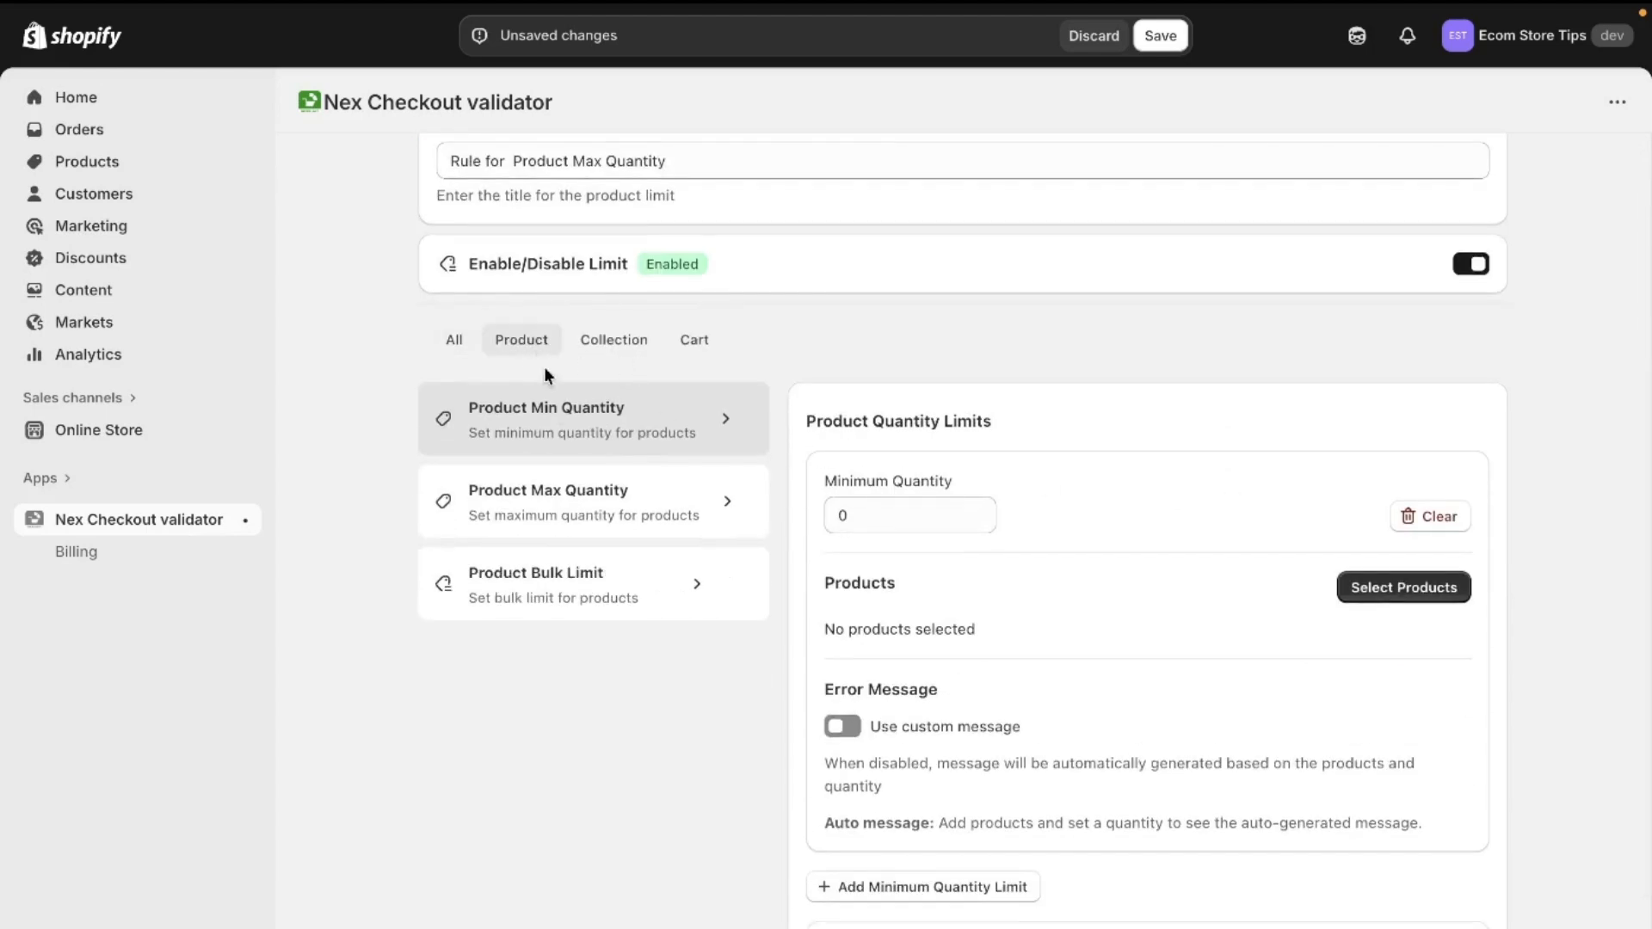
{"action": "left_click", "coordinate": [556, 497]}
{"action": "left_click", "coordinate": [904, 515]}
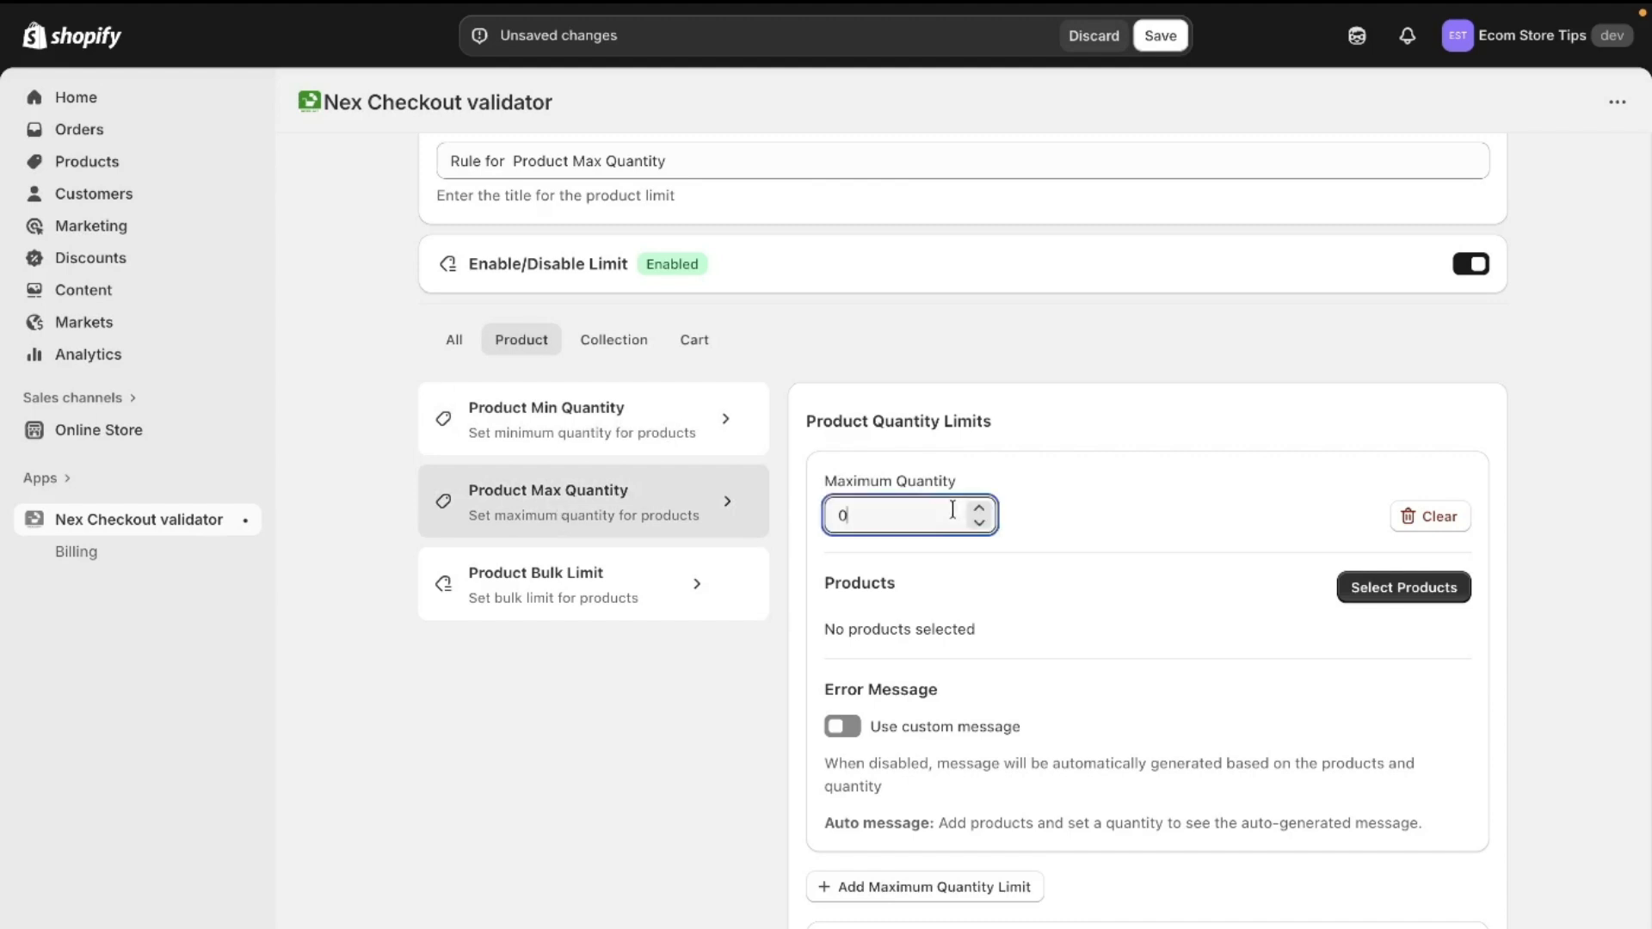
{"action": "type", "text": "10"}
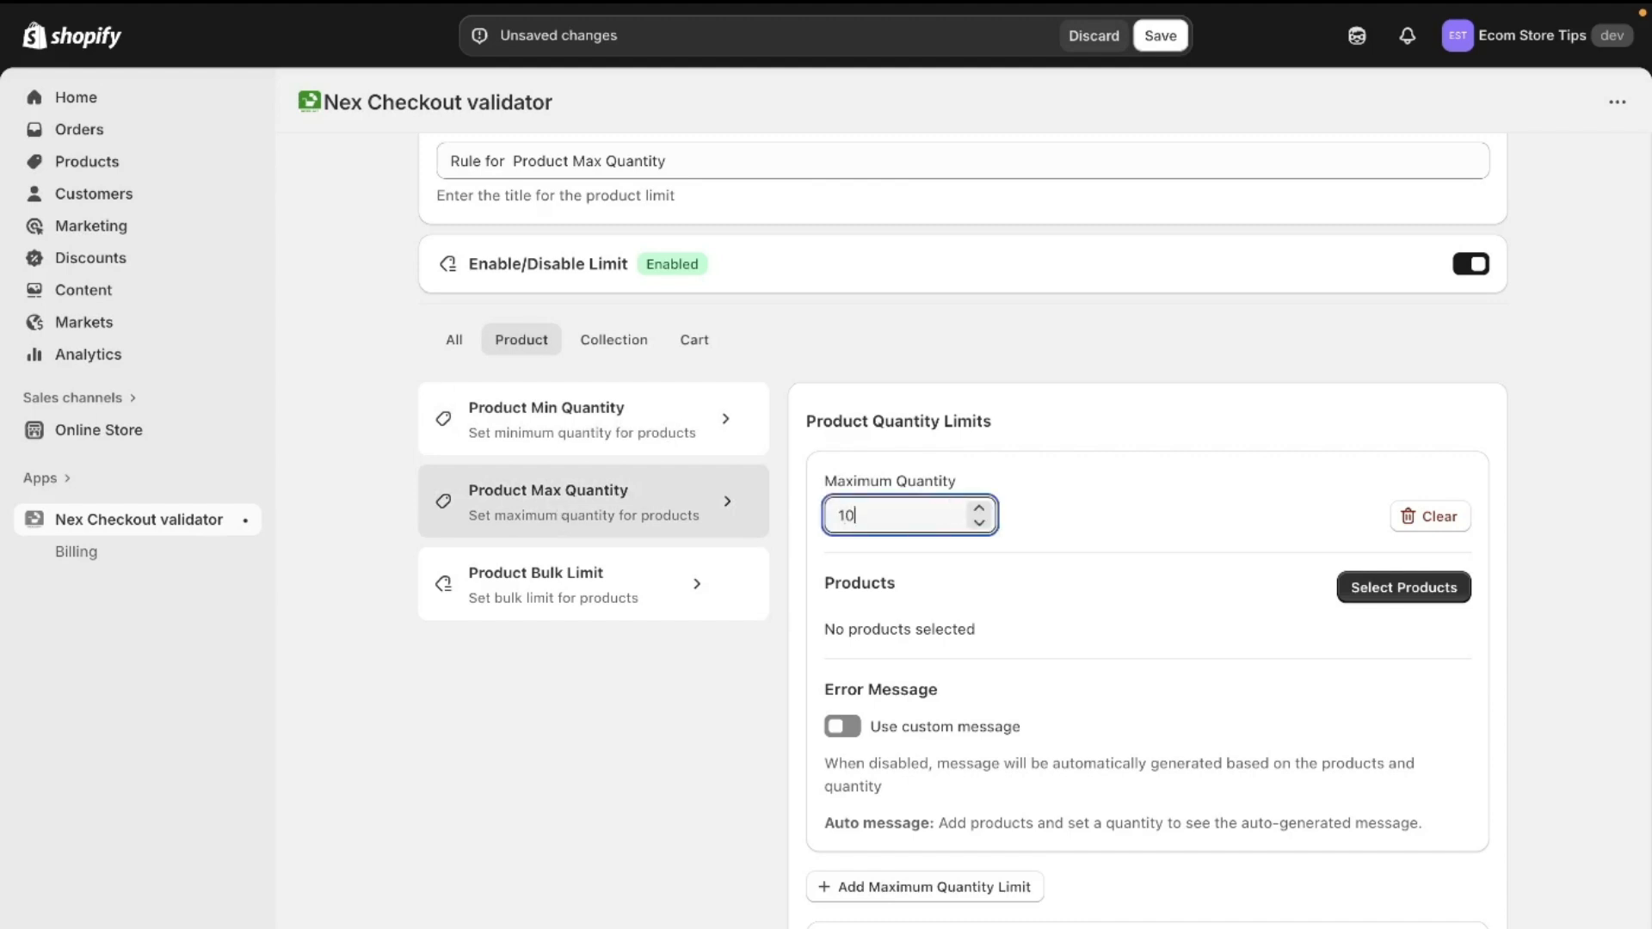
Add the Embellished Woven Top as the product covered by the maximum quantity limit
{"action": "left_click", "coordinate": [1445, 598]}
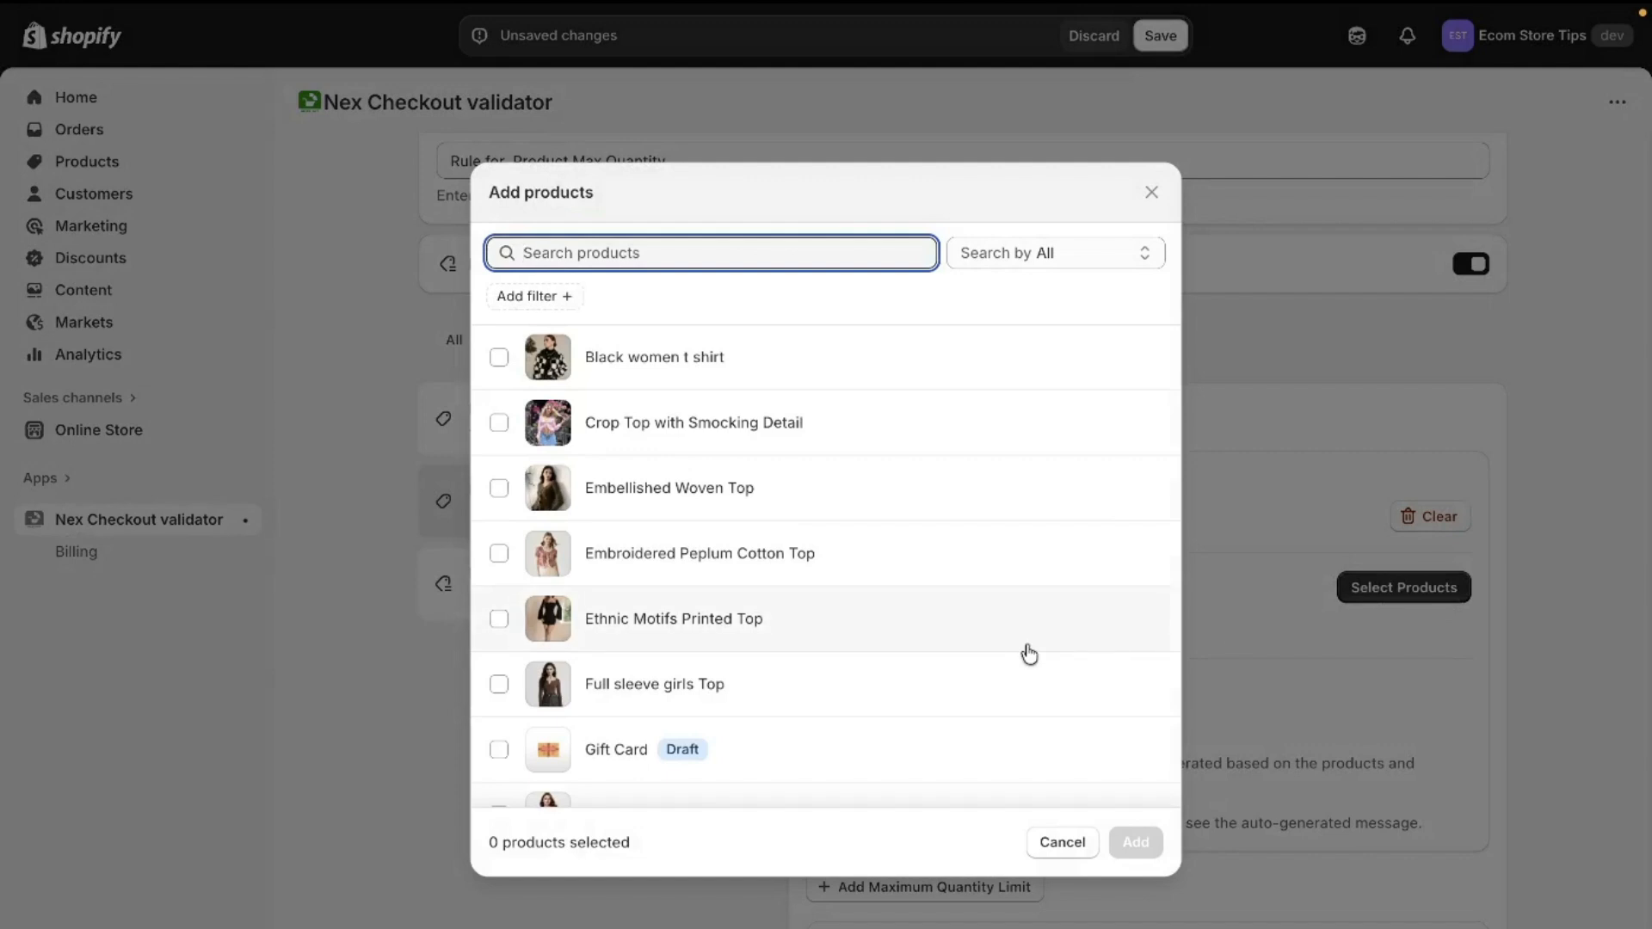
{"action": "left_click", "coordinate": [934, 510]}
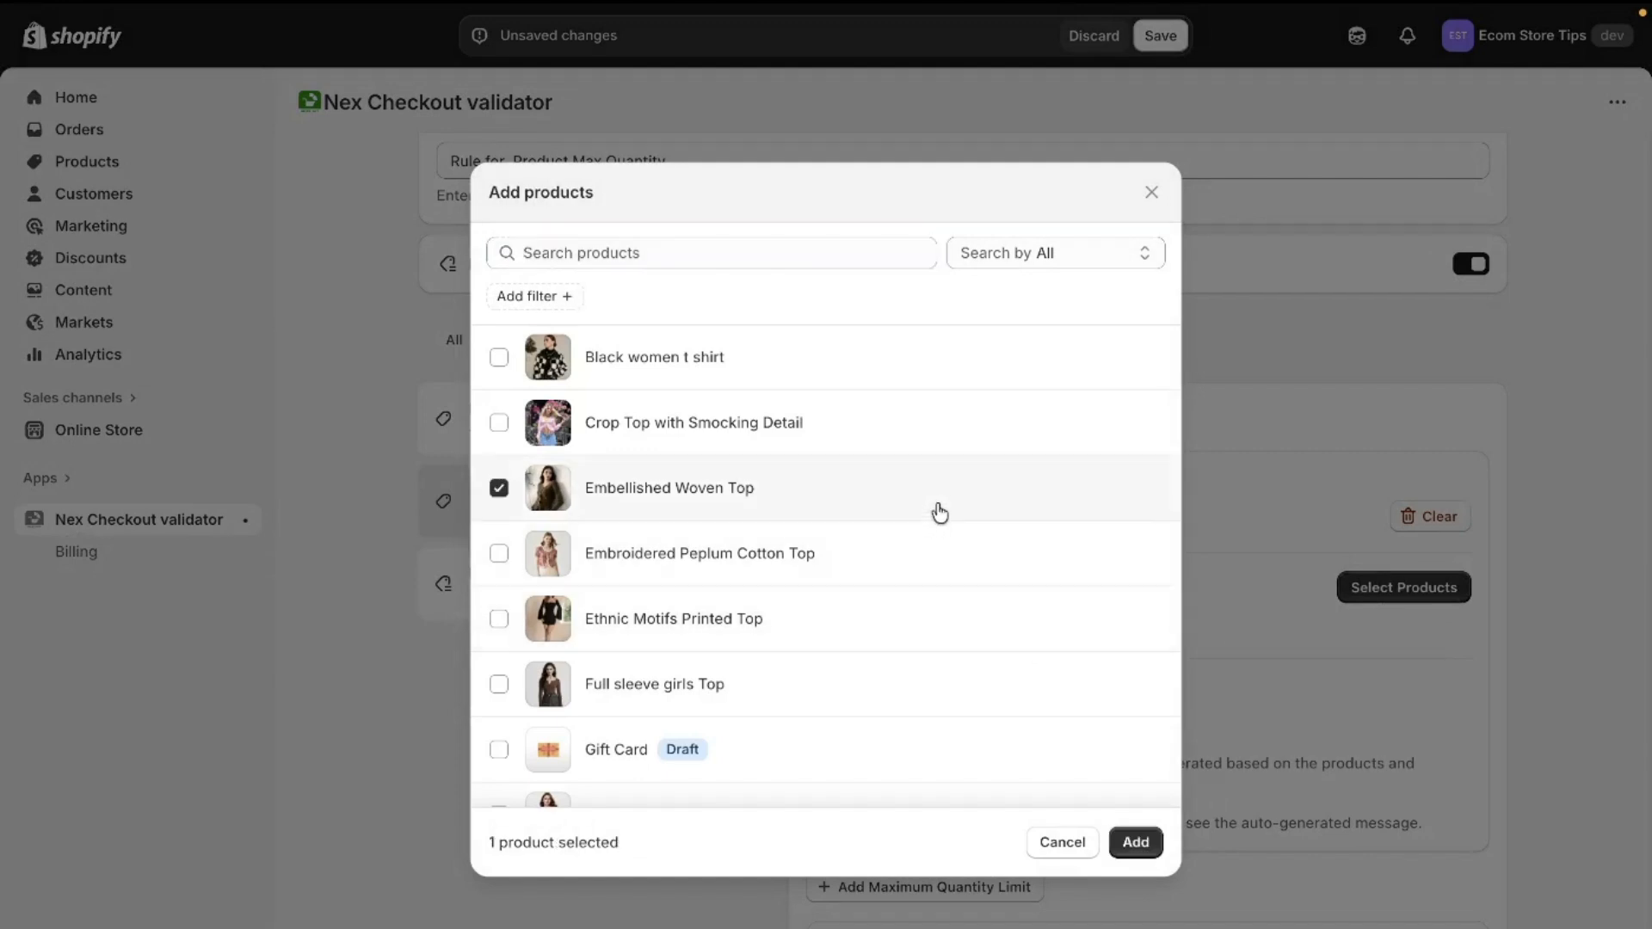
{"action": "left_click", "coordinate": [1136, 843]}
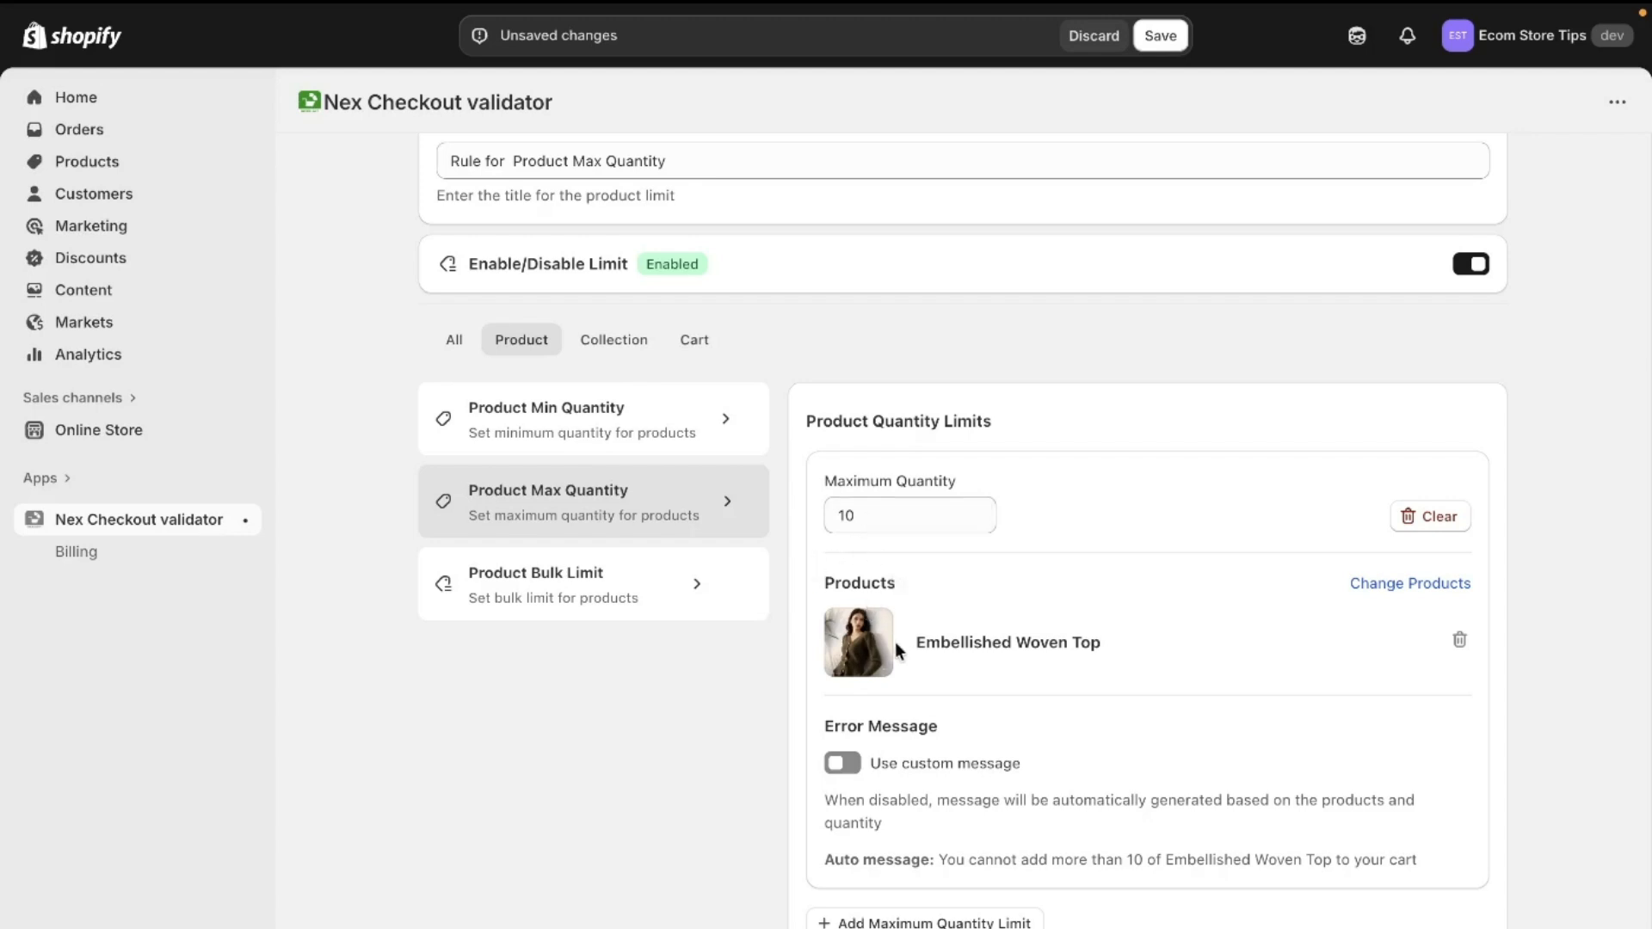
Try out the custom error message option and the option to show the message in the cart page, leaving both off
{"action": "scroll", "coordinate": [1046, 735], "scroll_direction": "down", "scroll_amount": 2}
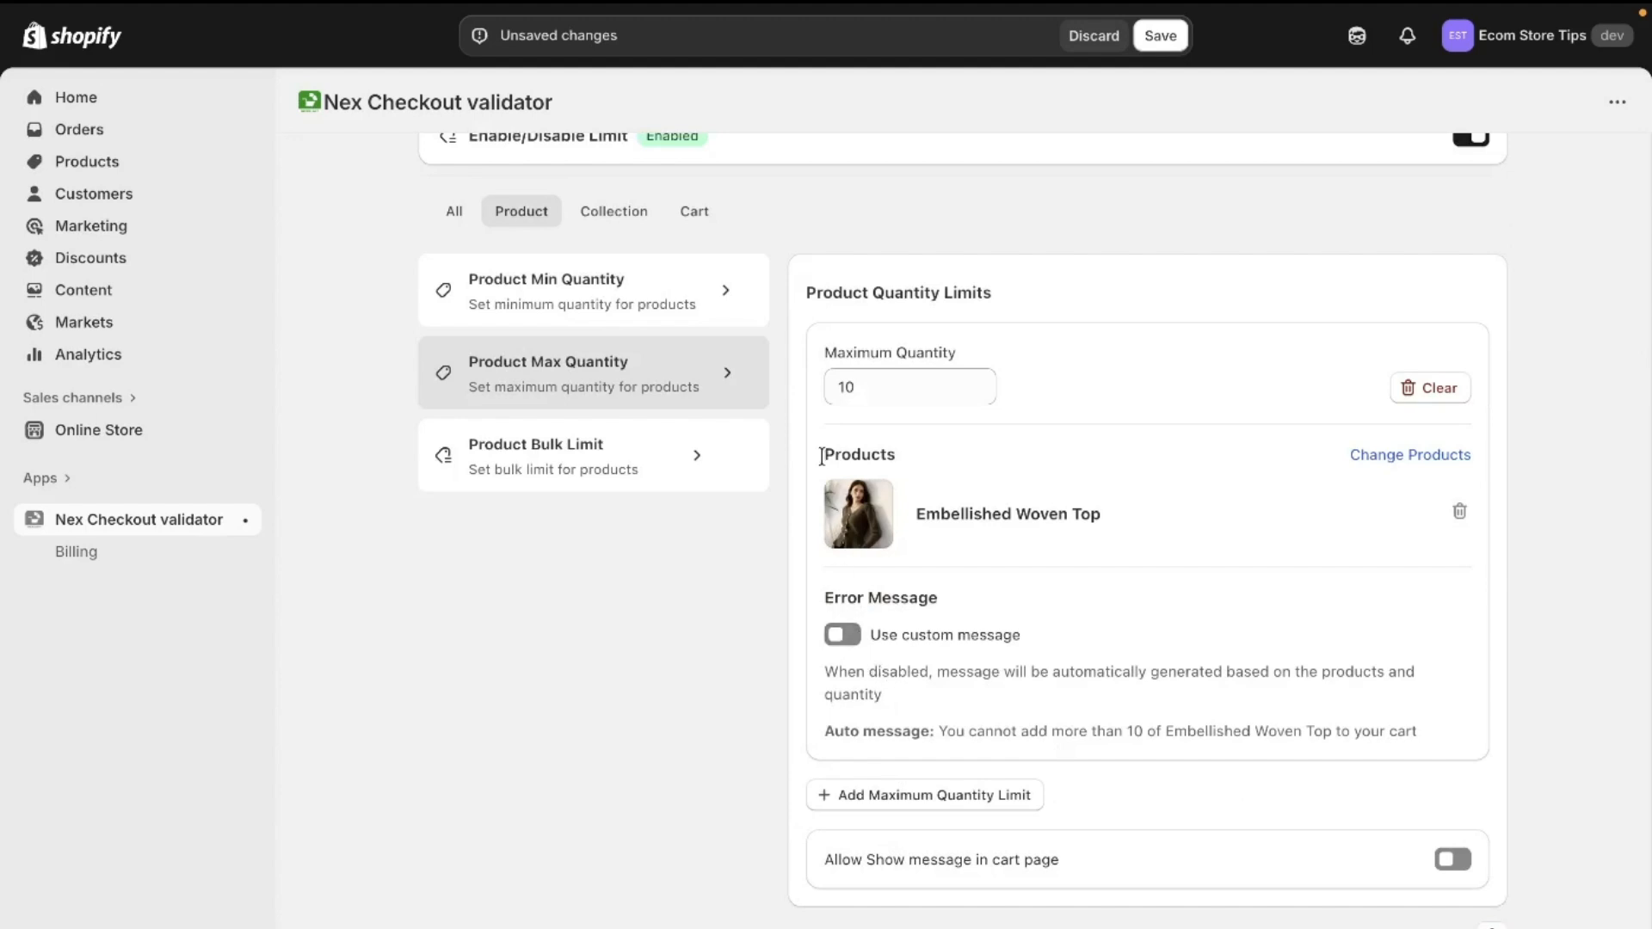
{"action": "left_click", "coordinate": [846, 646]}
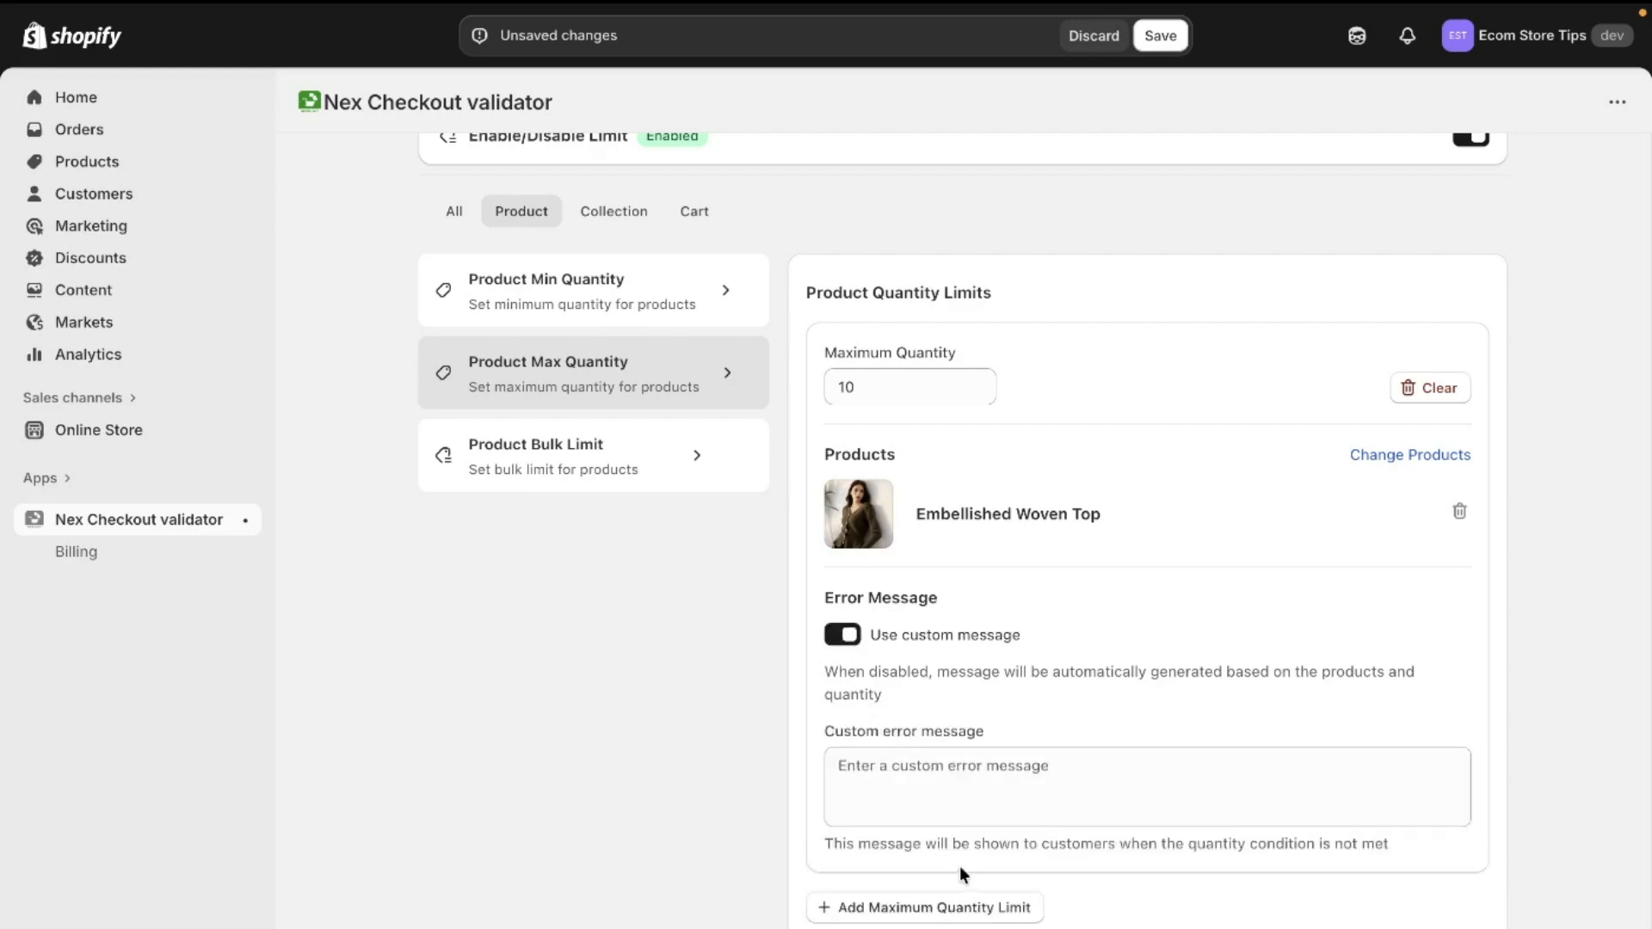
{"action": "left_click", "coordinate": [850, 765]}
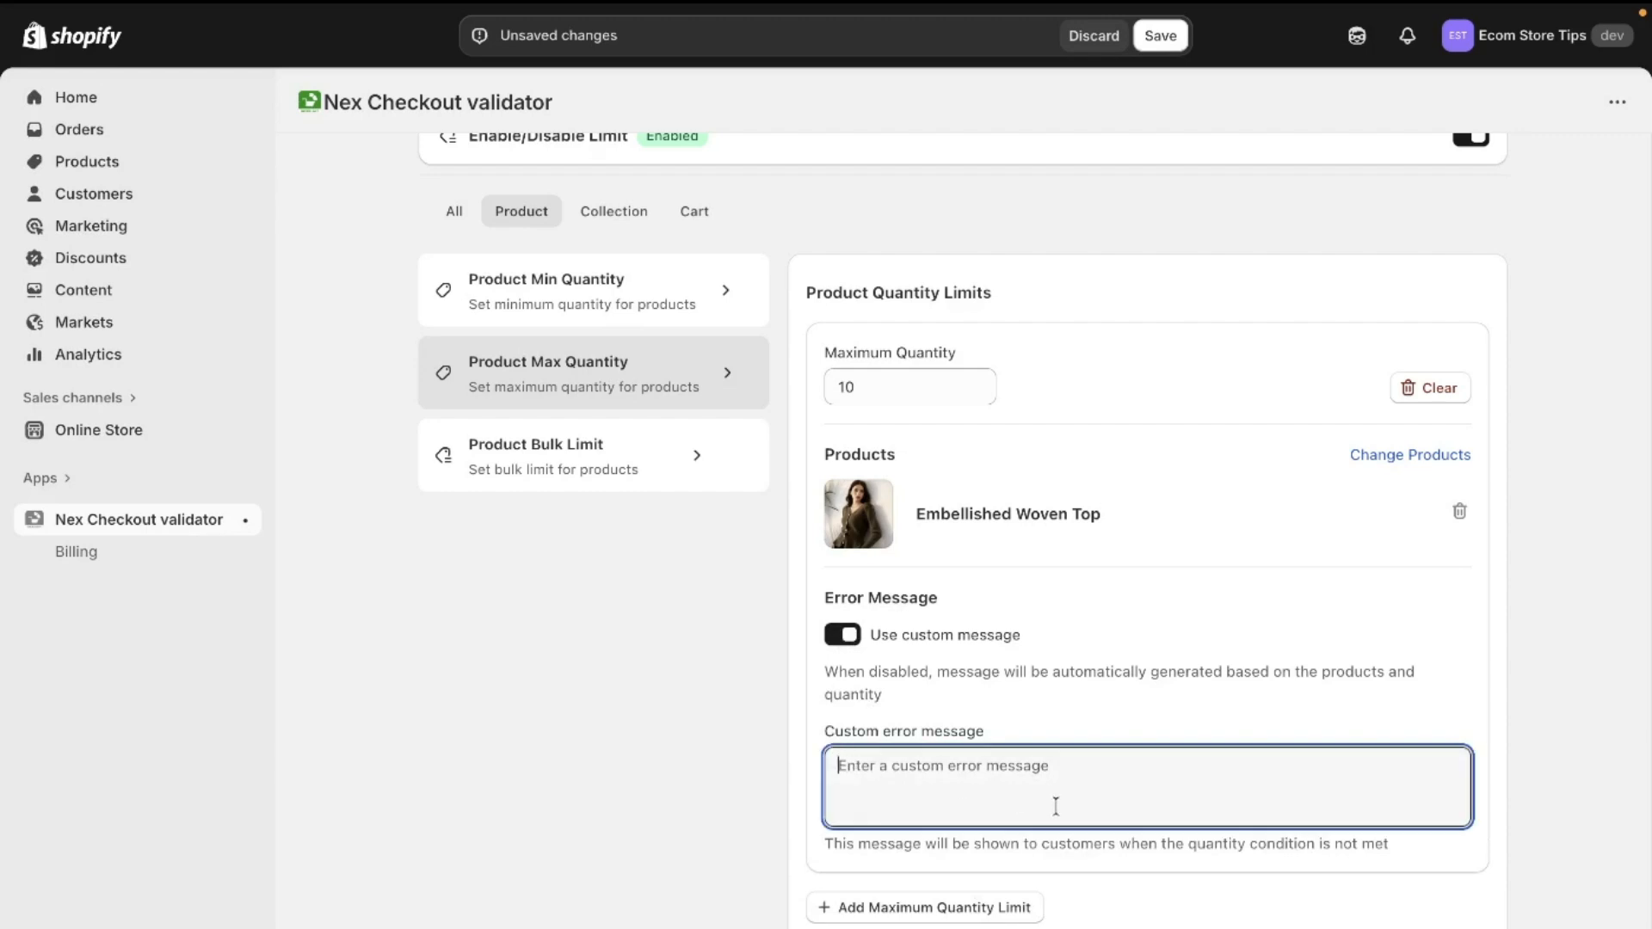
{"action": "left_click", "coordinate": [847, 639]}
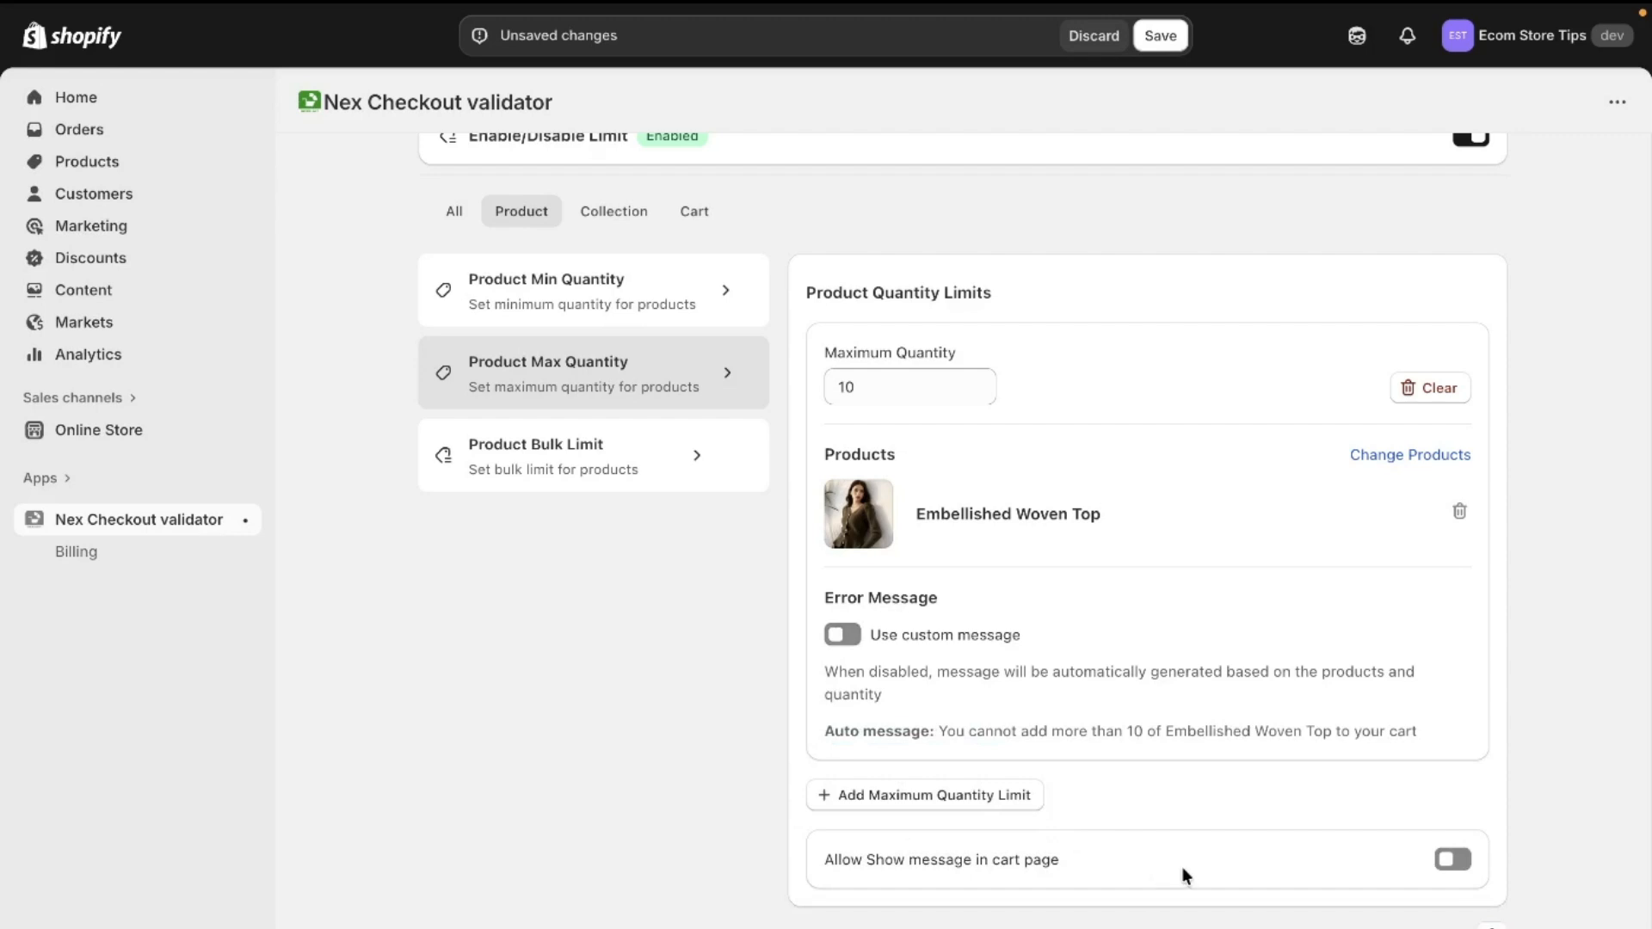
{"action": "left_click", "coordinate": [1448, 865]}
{"action": "left_click", "coordinate": [1448, 868]}
Review the rule's settings and save the product limit
{"action": "scroll", "coordinate": [1033, 516], "scroll_direction": "down", "scroll_amount": 10}
{"action": "scroll", "coordinate": [1032, 516], "scroll_direction": "up", "scroll_amount": 3}
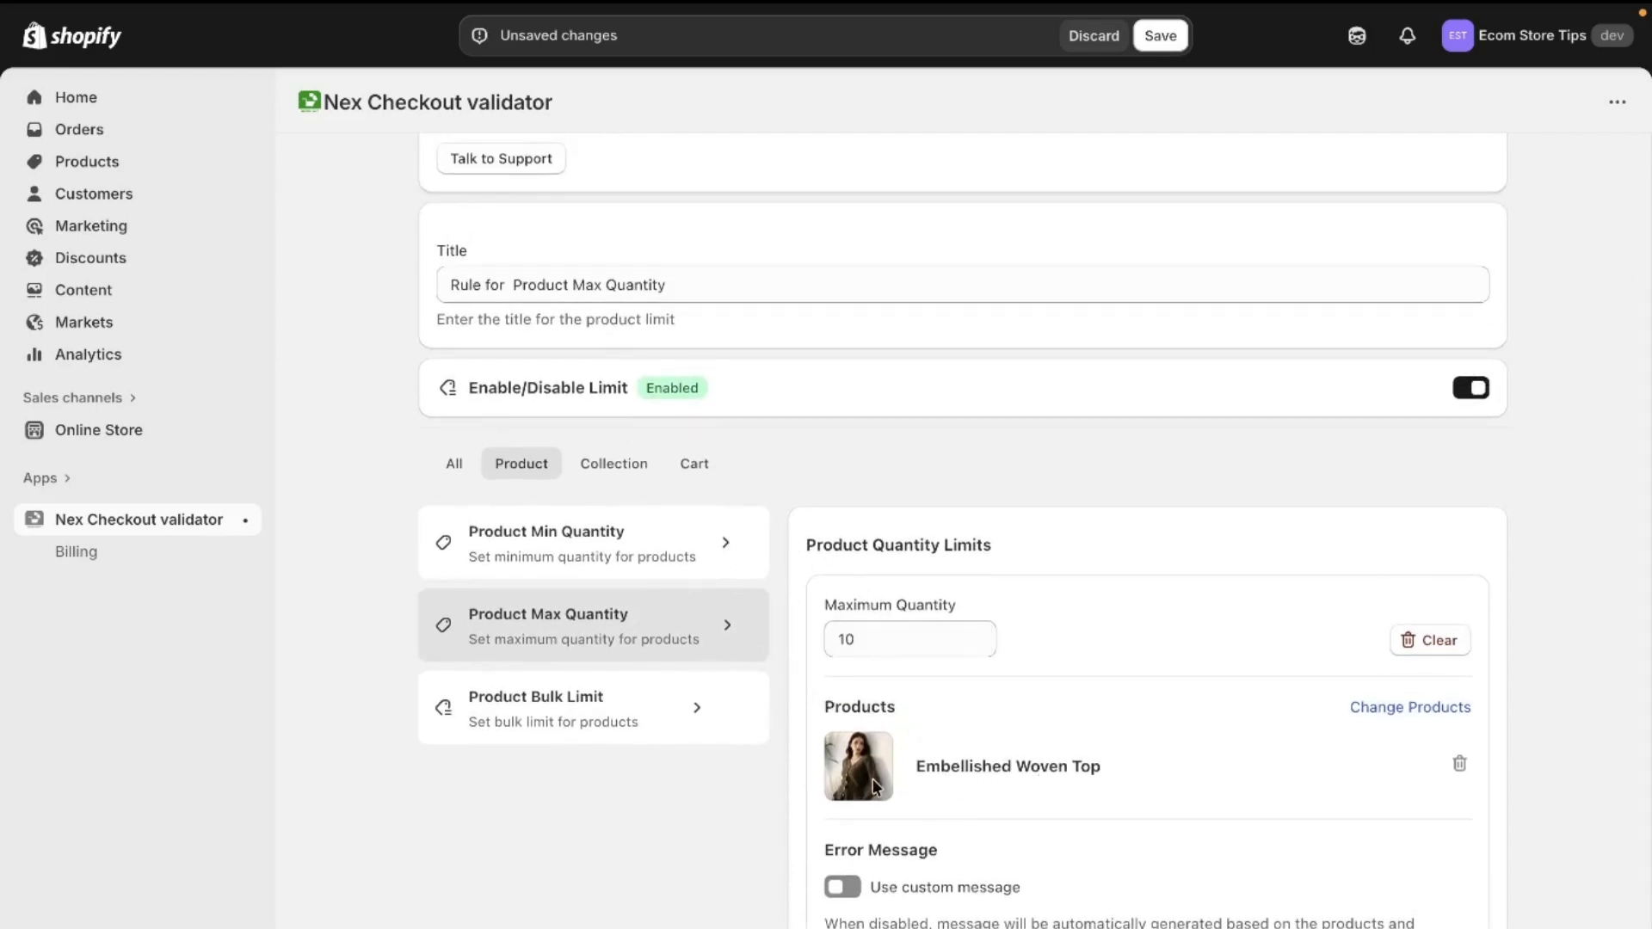
{"action": "scroll", "coordinate": [812, 323], "scroll_direction": "up", "scroll_amount": 2}
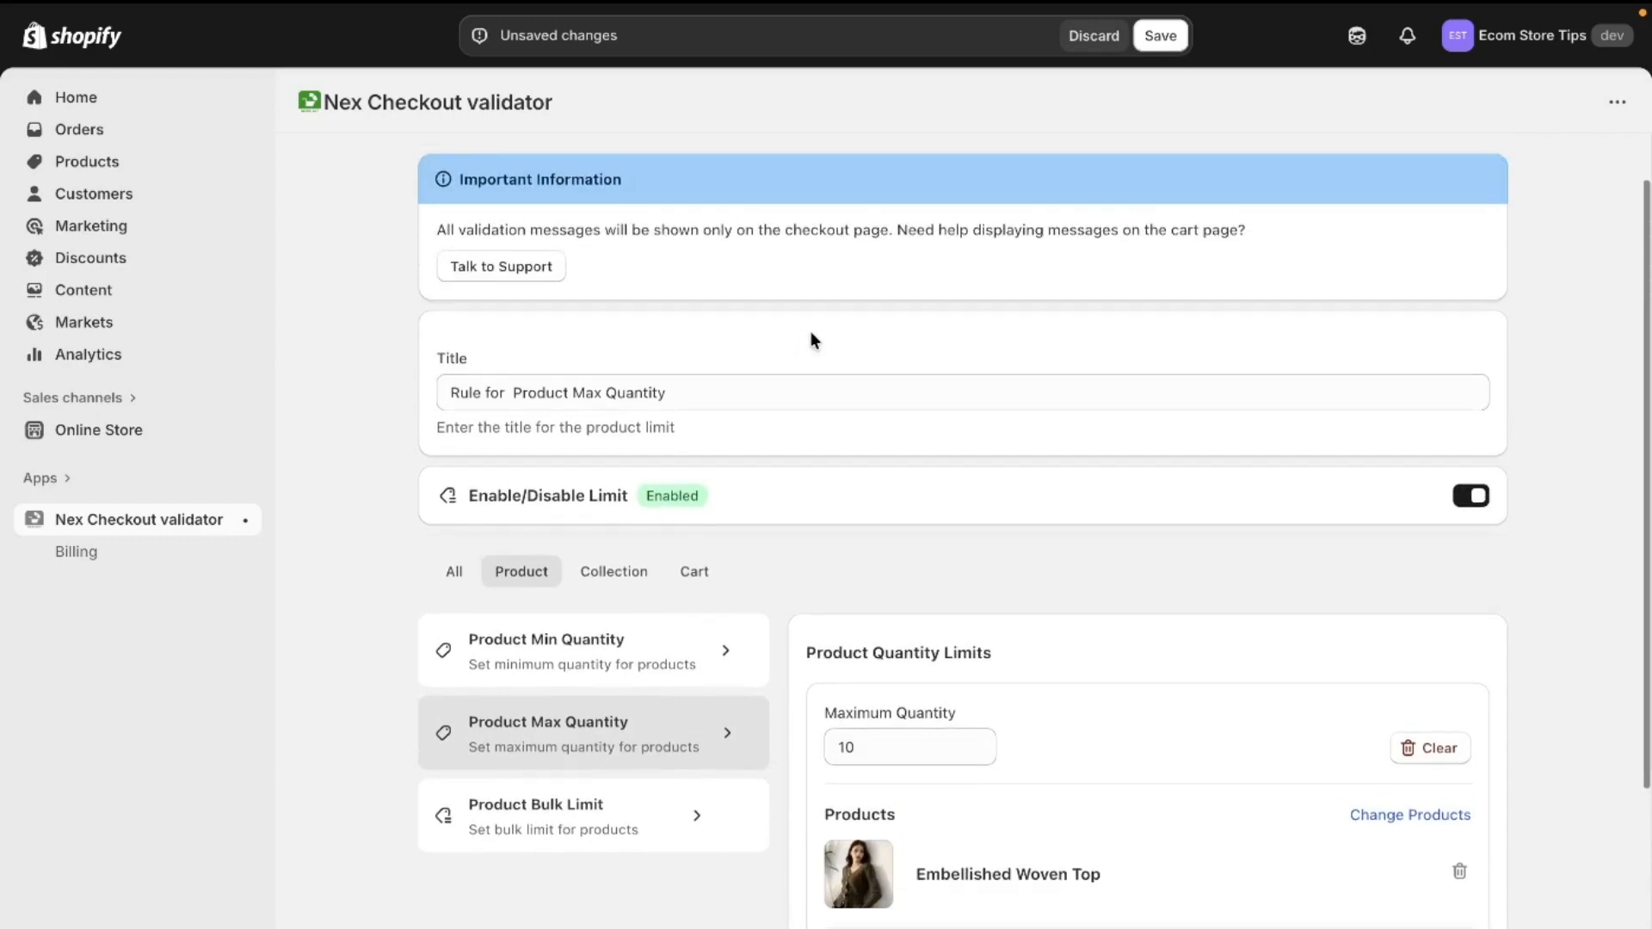
{"action": "left_click", "coordinate": [1160, 35]}
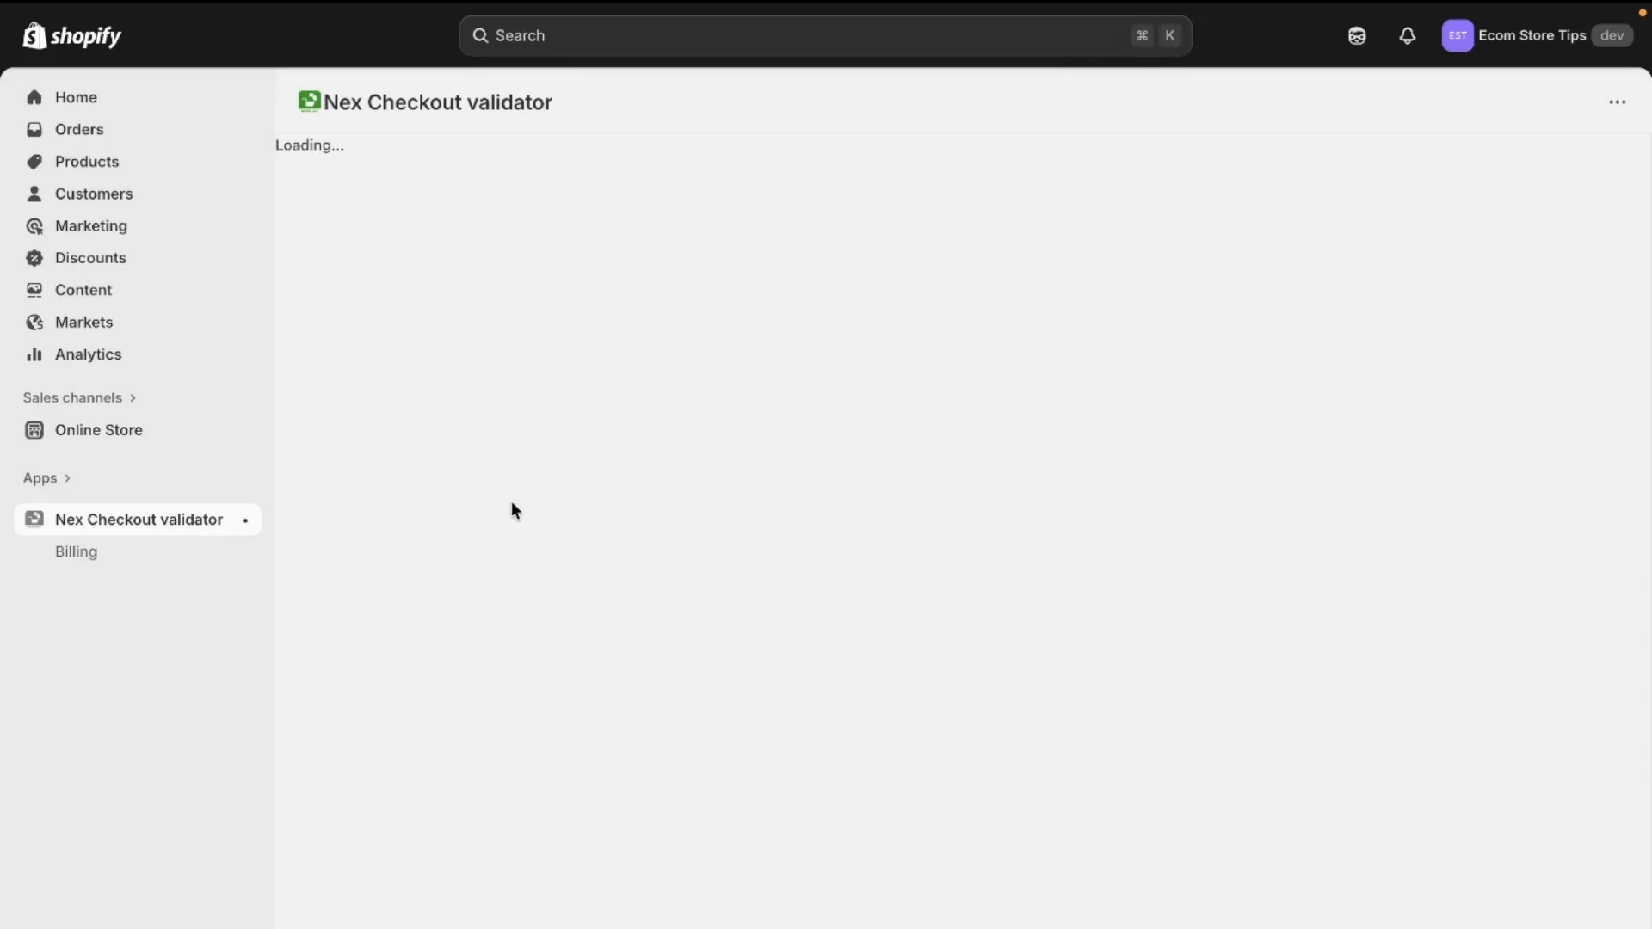
In the storefront, check out the current cart of Embellished Woven Tops and examine the validation message on the checkout page
{"action": "mouse_move", "coordinate": [5, 449]}
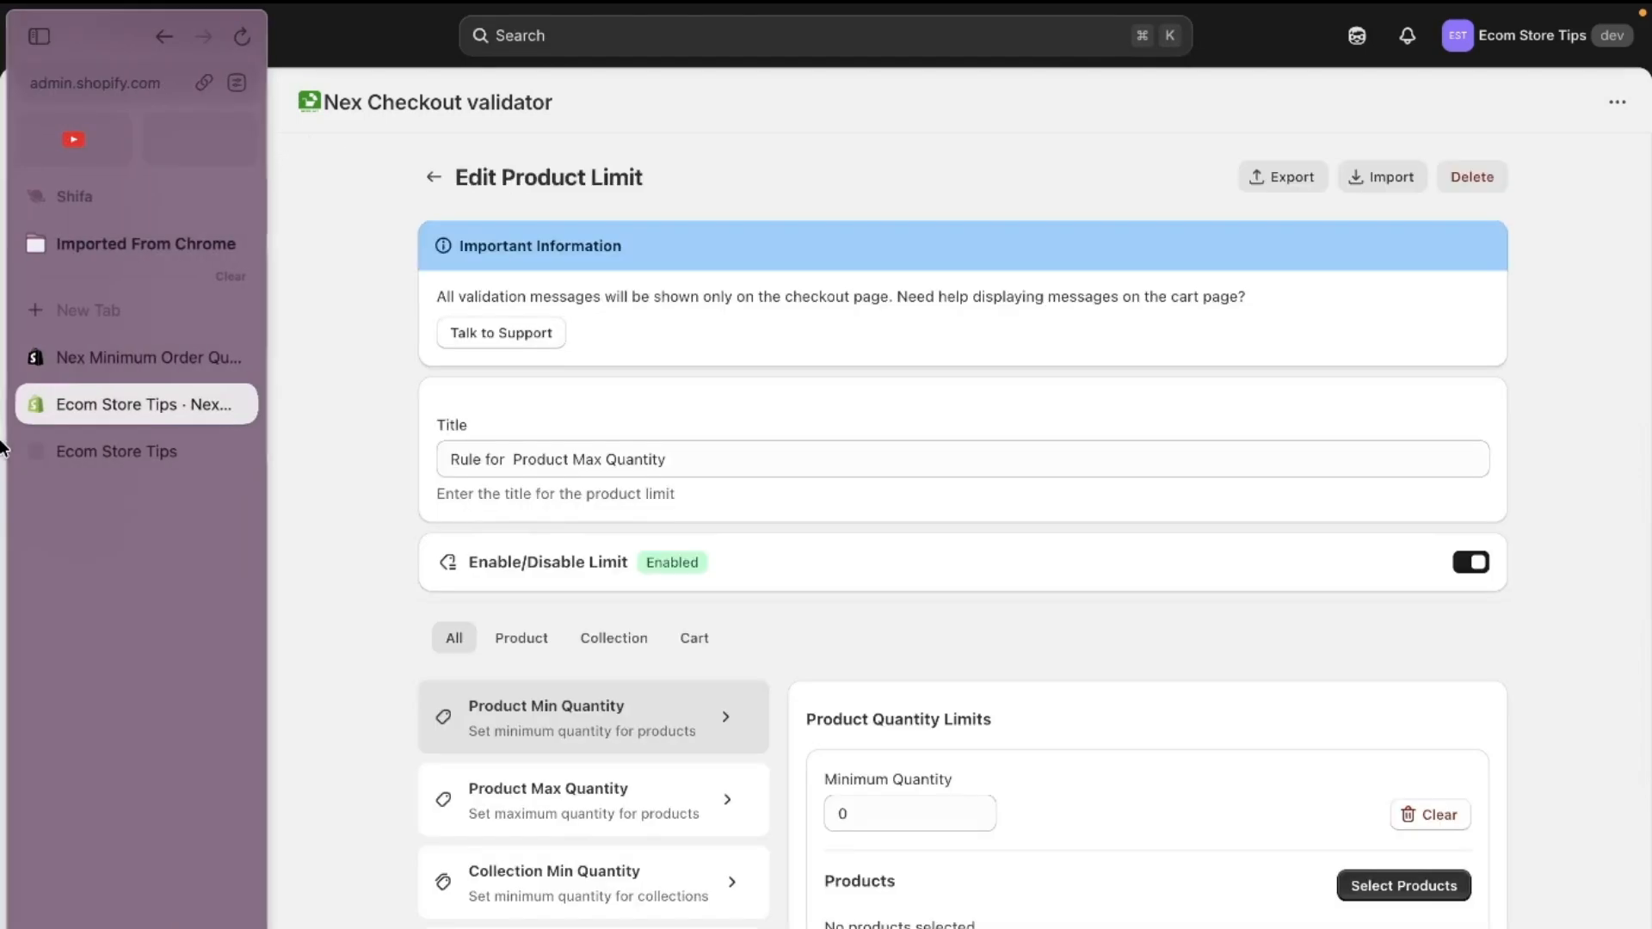
{"action": "left_click", "coordinate": [74, 457]}
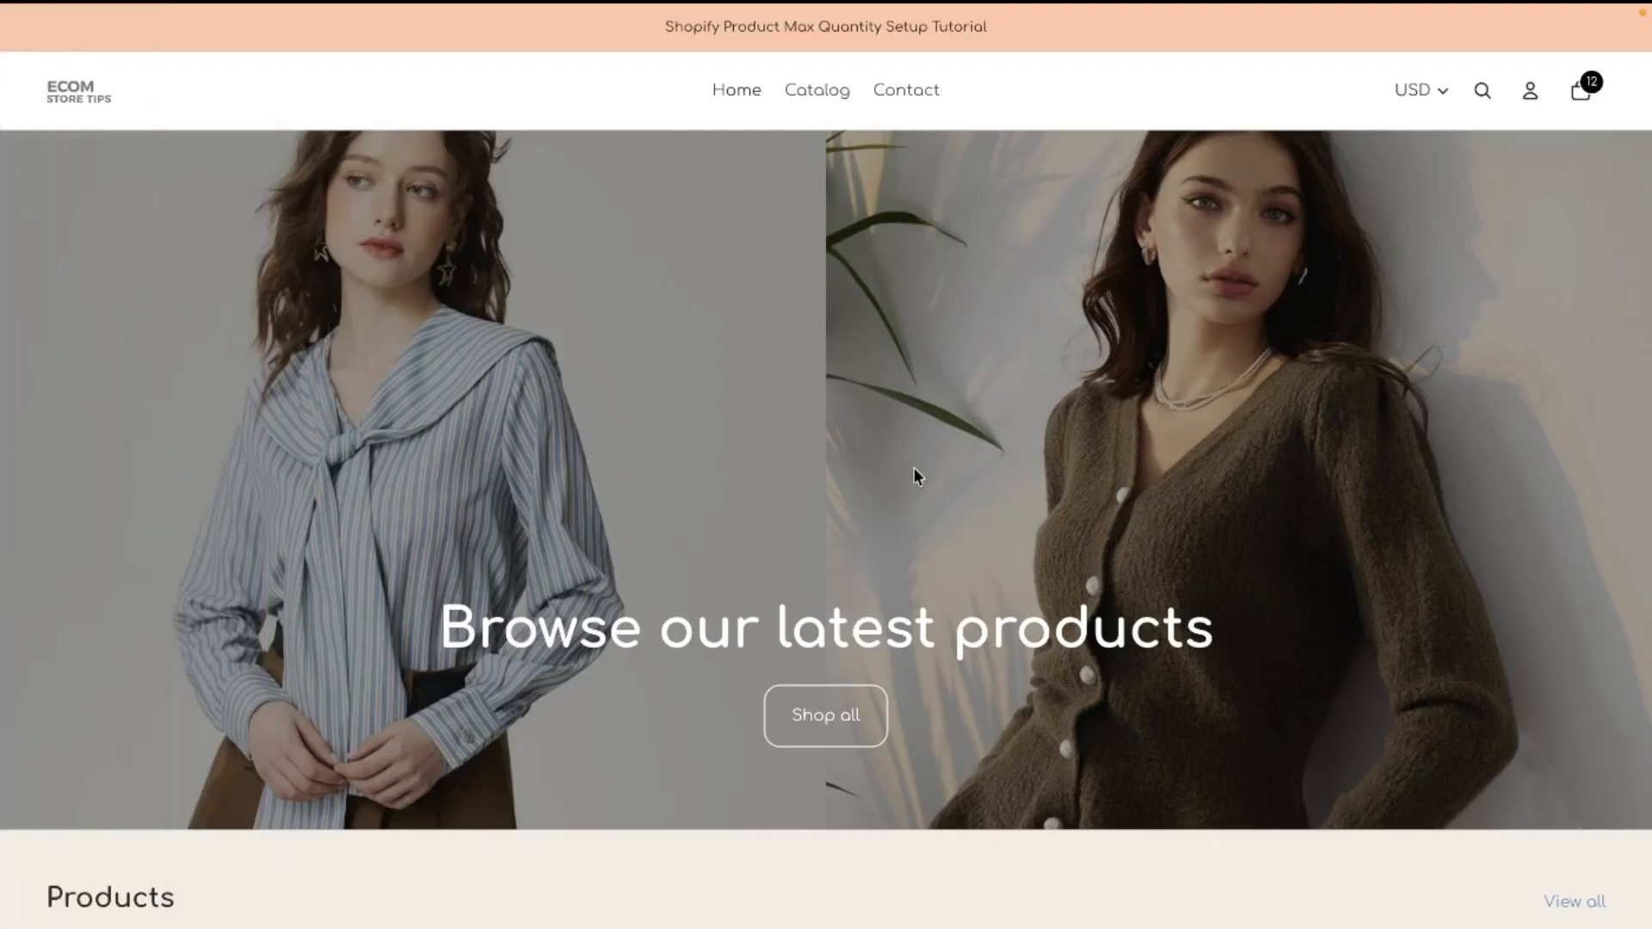
{"action": "left_click", "coordinate": [1581, 93]}
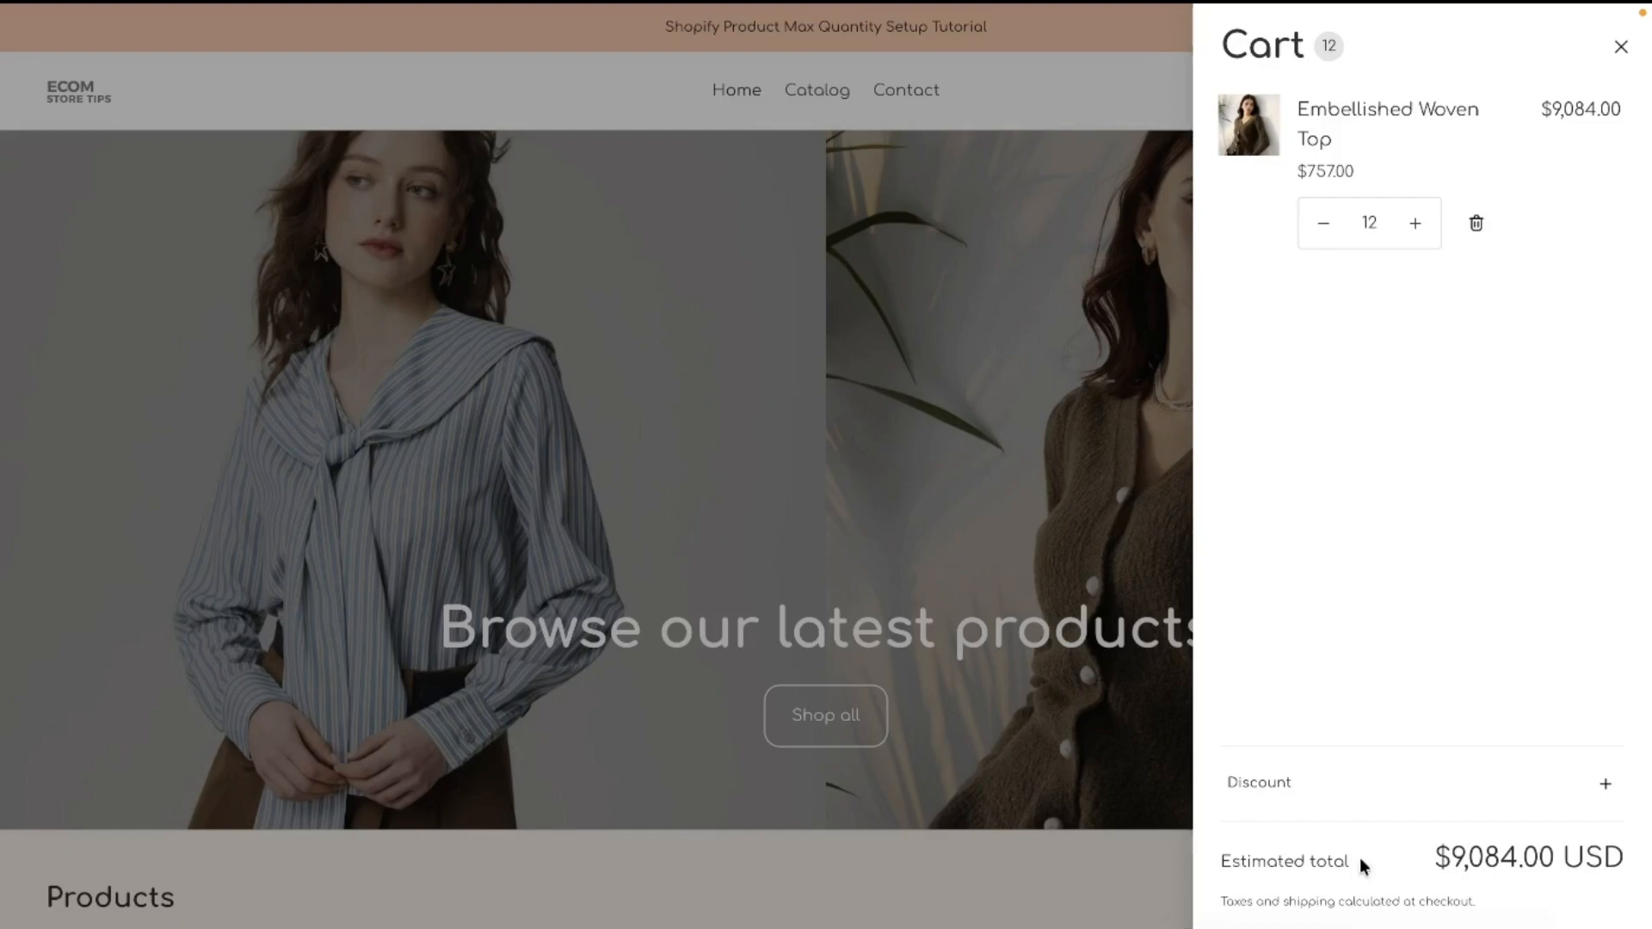
{"action": "left_click", "coordinate": [1421, 927]}
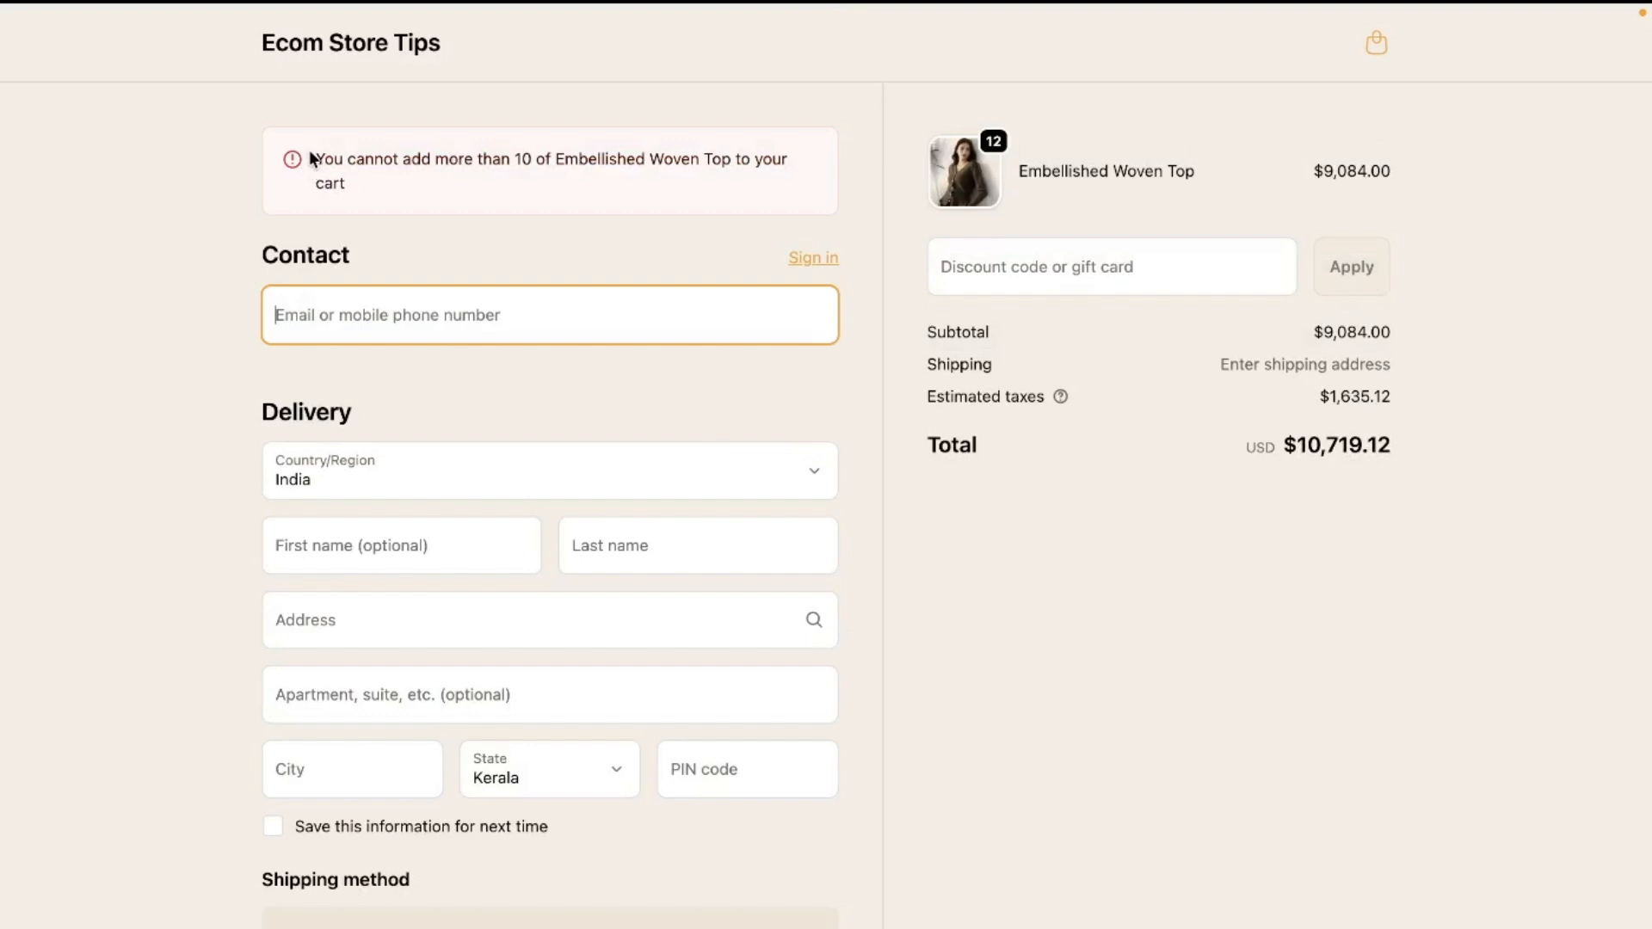
{"action": "left_click_drag", "start_coordinate": [308, 150], "coordinate": [402, 210]}
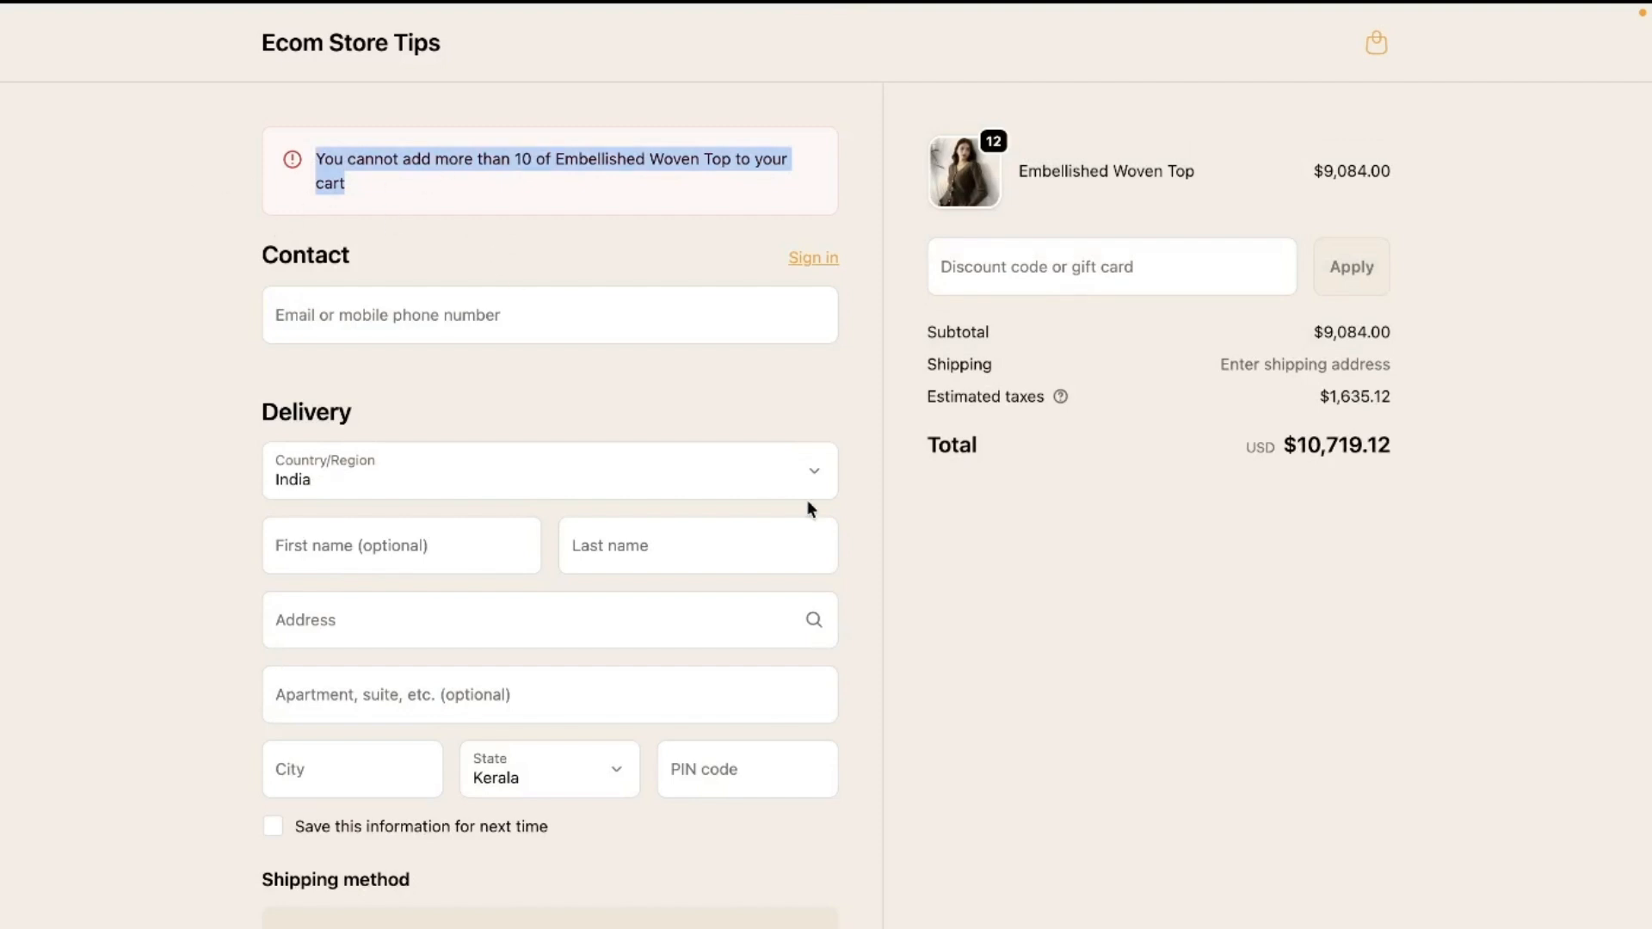
Return to the cart, reduce the Embellished Woven Top quantity to 9, and proceed to checkout again
{"action": "left_click", "coordinate": [1381, 36]}
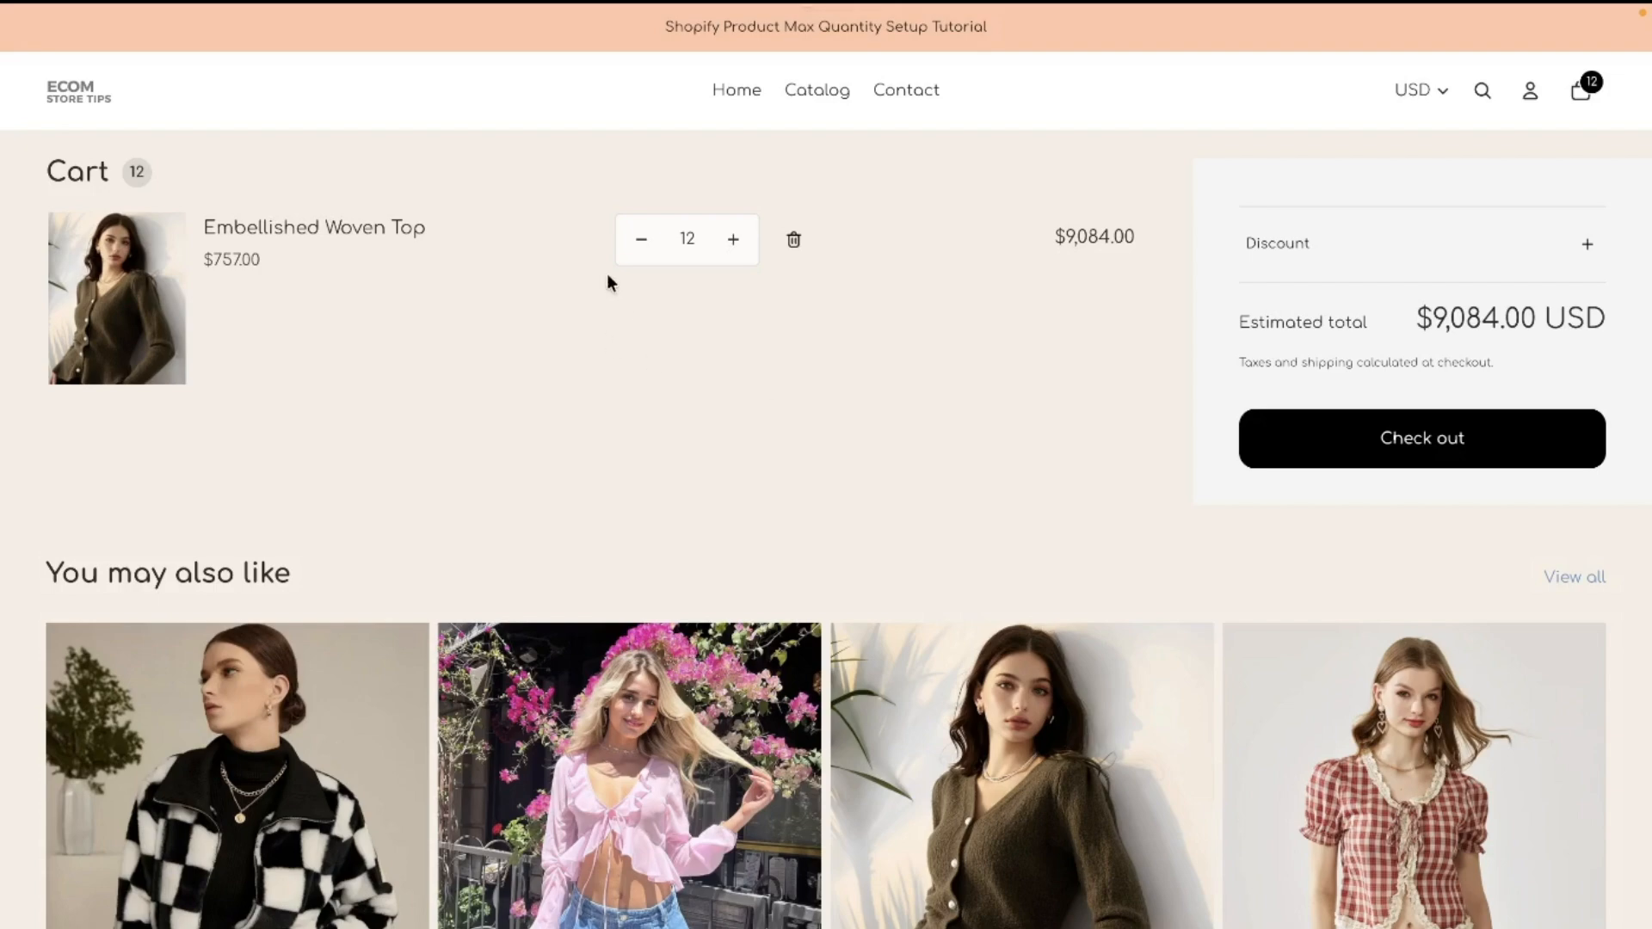
{"action": "left_click", "coordinate": [641, 240]}
{"action": "left_click", "coordinate": [641, 239]}
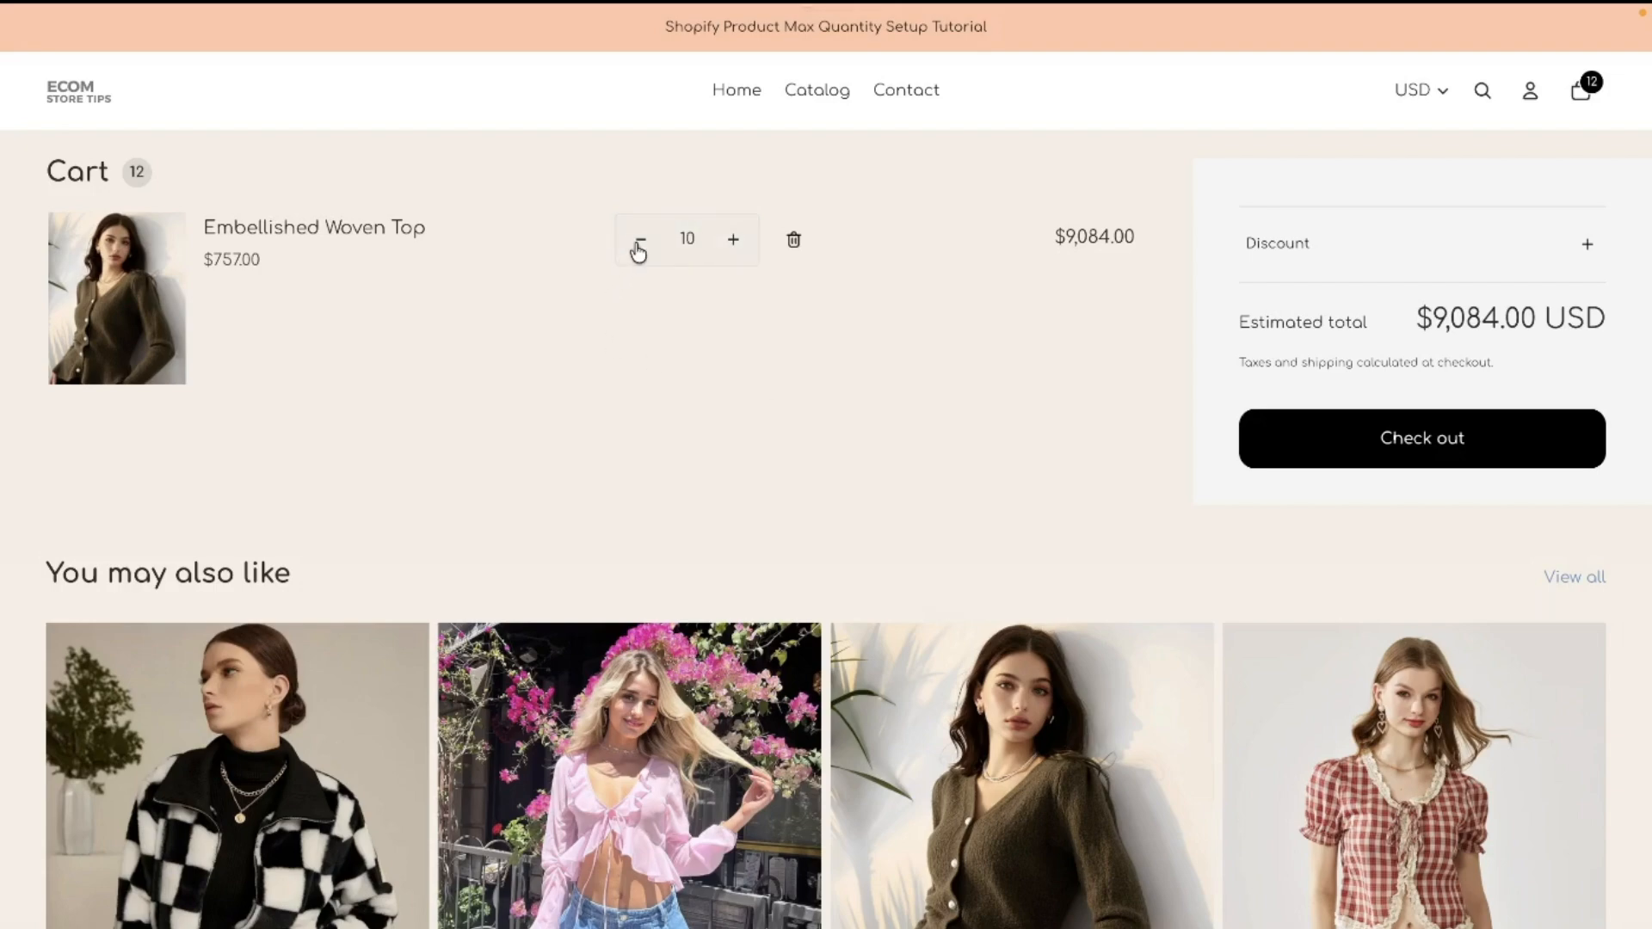
{"action": "left_click", "coordinate": [641, 239]}
{"action": "left_click", "coordinate": [1480, 459]}
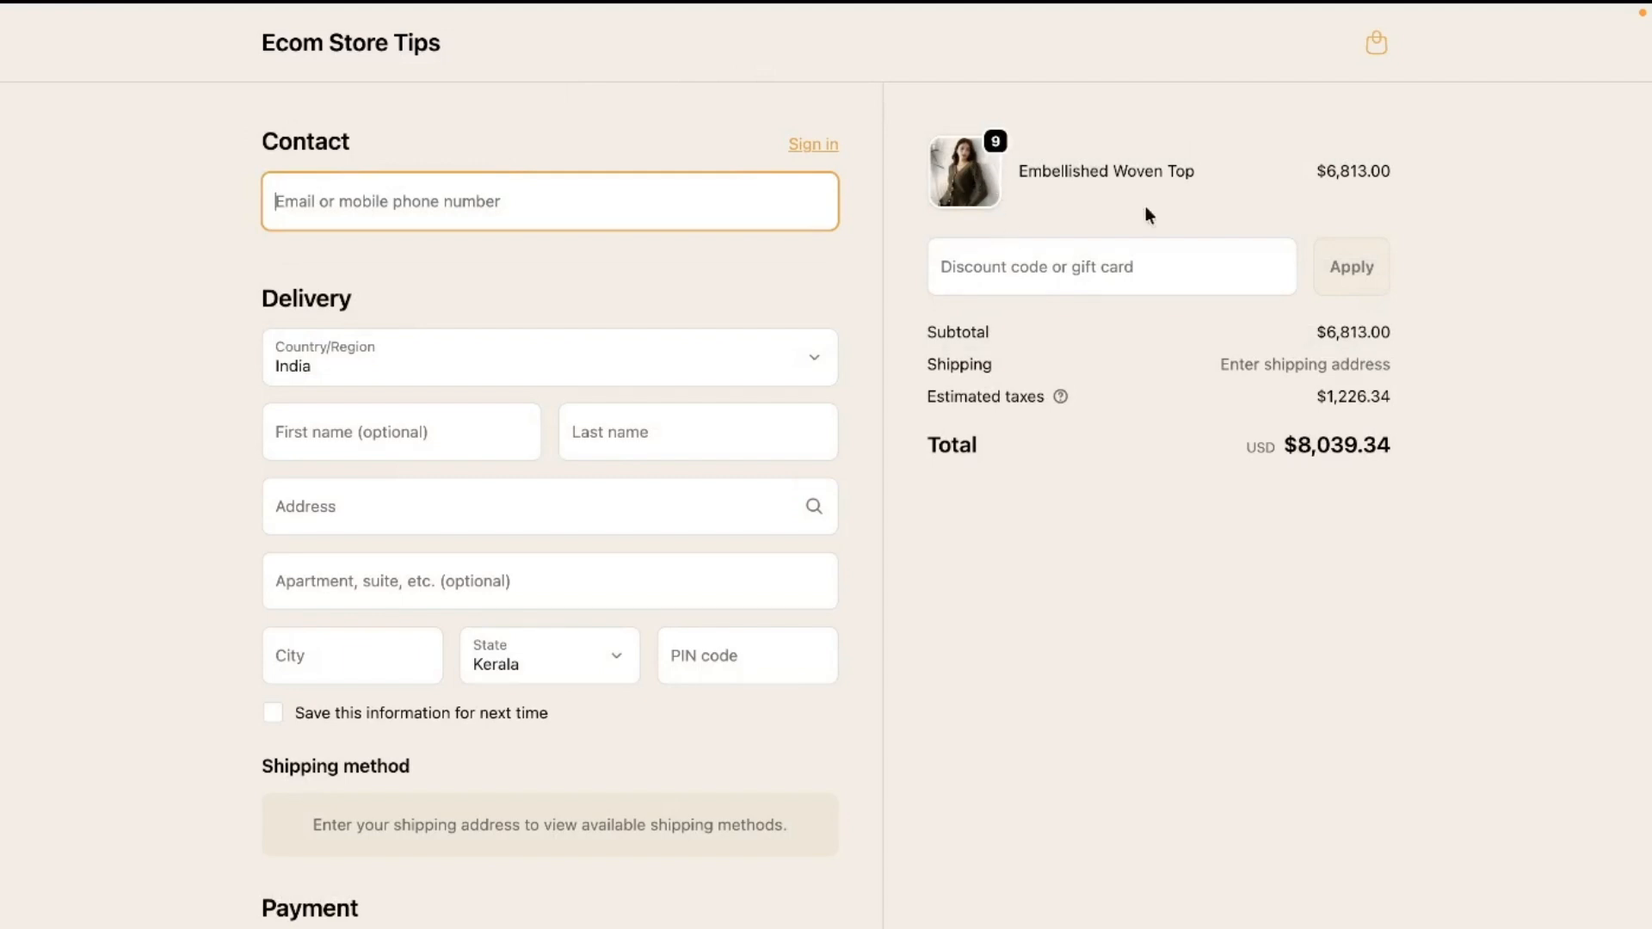
Go back to the cart, add 13 of the suggested Crop Top with Smocking Detail, and proceed to checkout
{"action": "left_click", "coordinate": [1378, 45]}
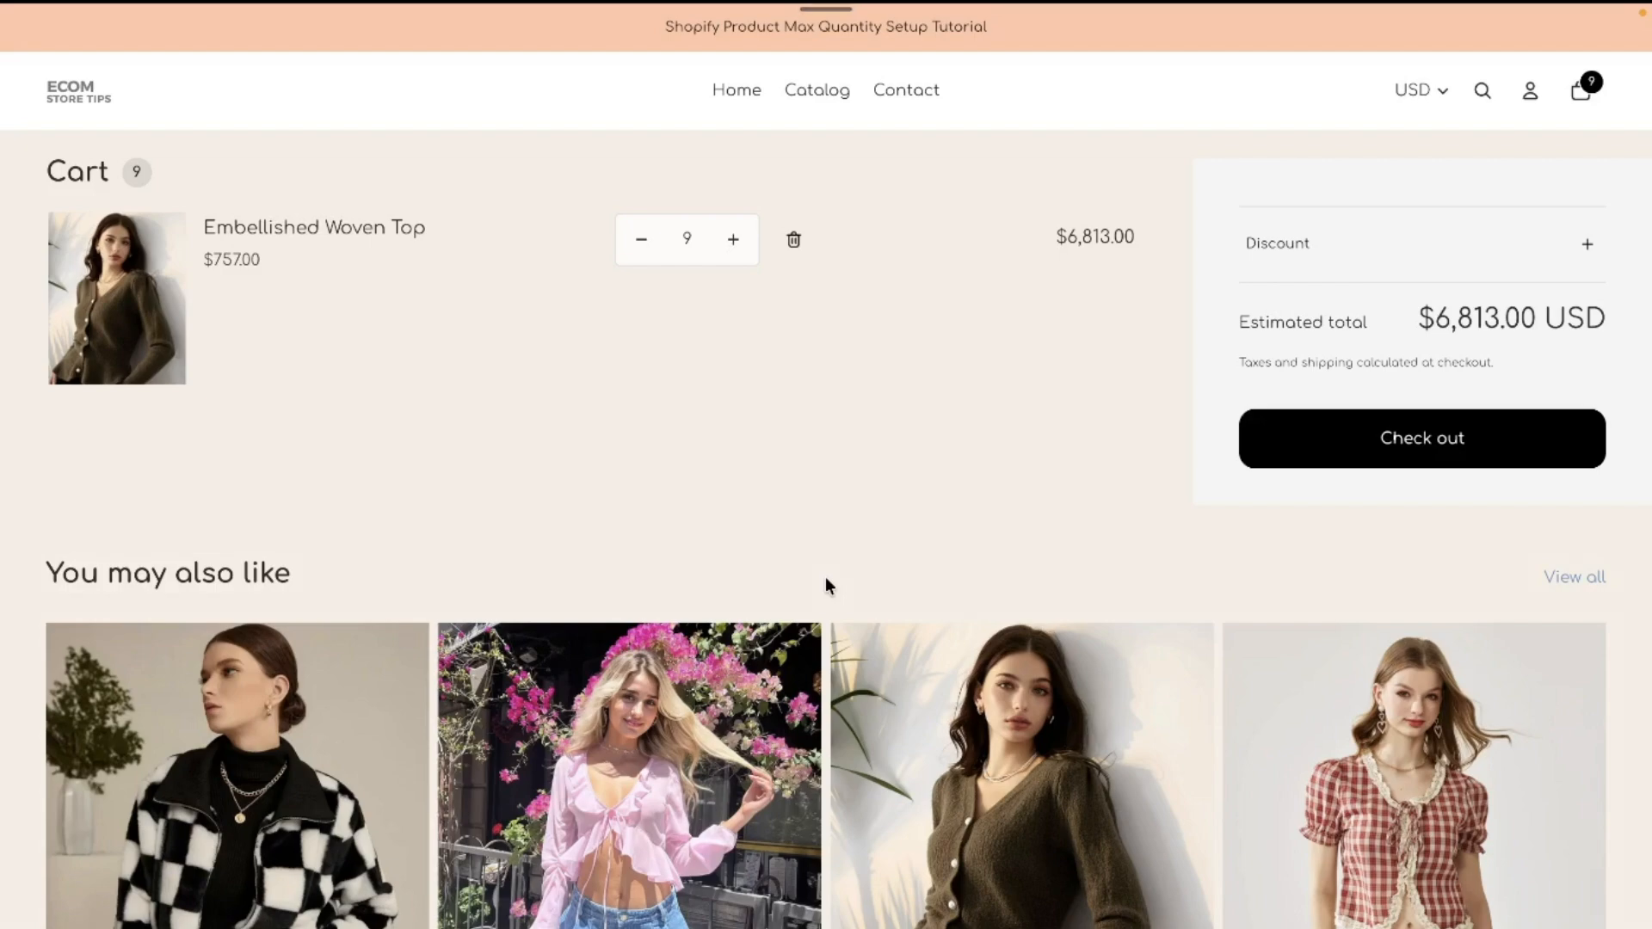
{"action": "scroll", "coordinate": [825, 576], "scroll_direction": "down", "scroll_amount": 3}
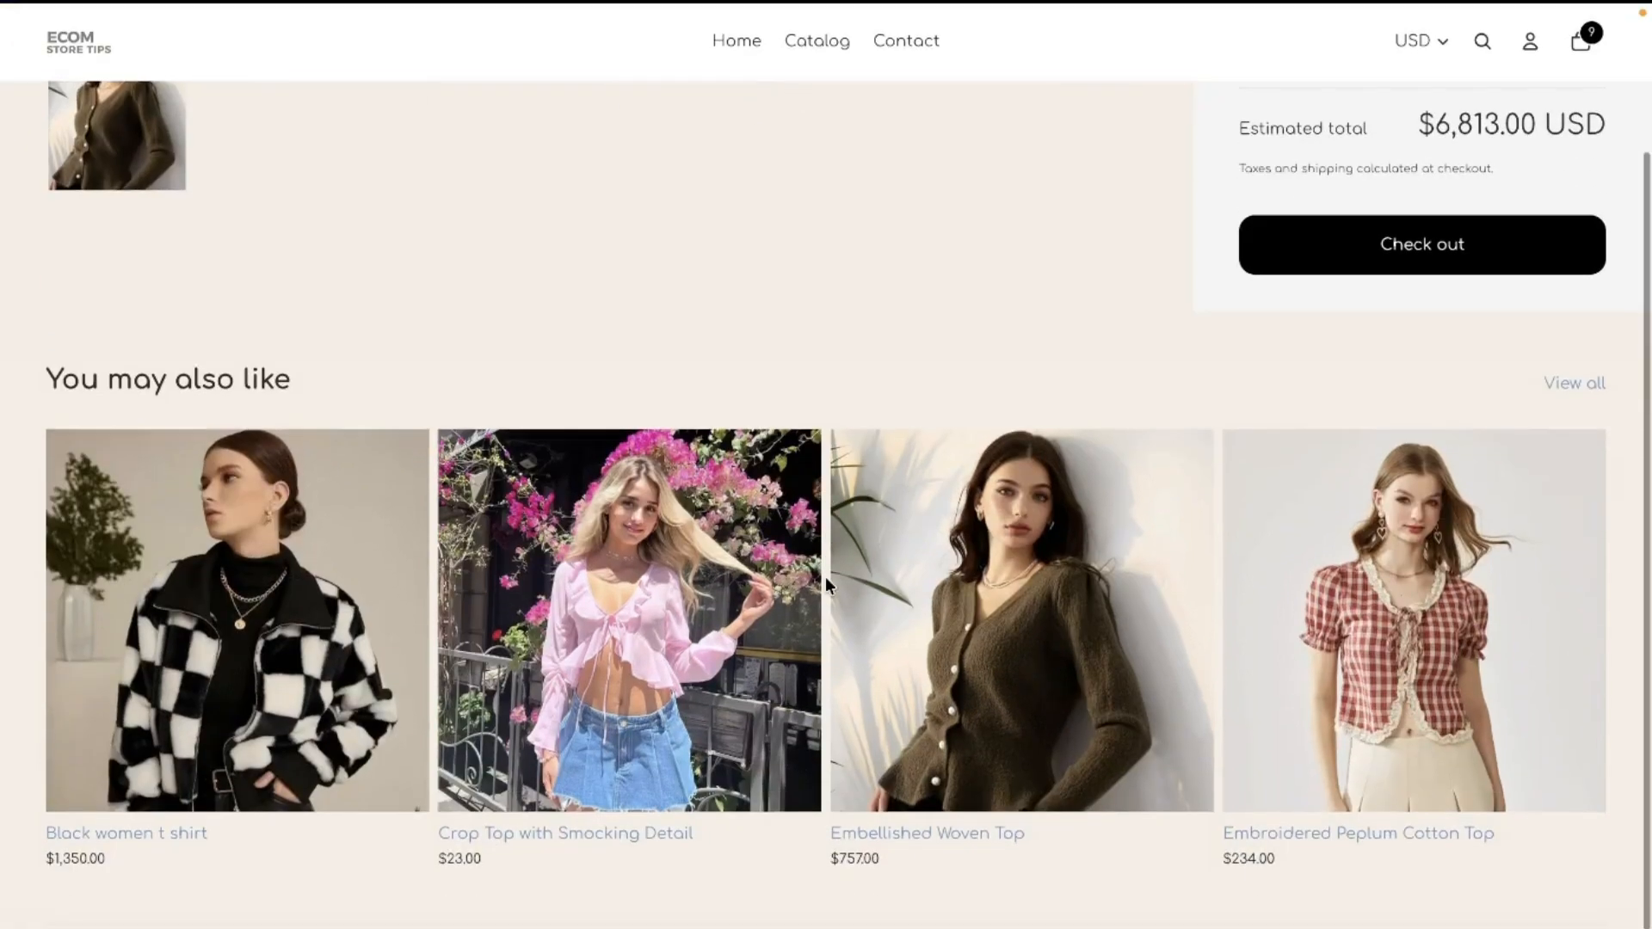
{"action": "left_click", "coordinate": [639, 630]}
{"action": "left_click", "coordinate": [1232, 378]}
{"action": "left_click", "coordinate": [1232, 379]}
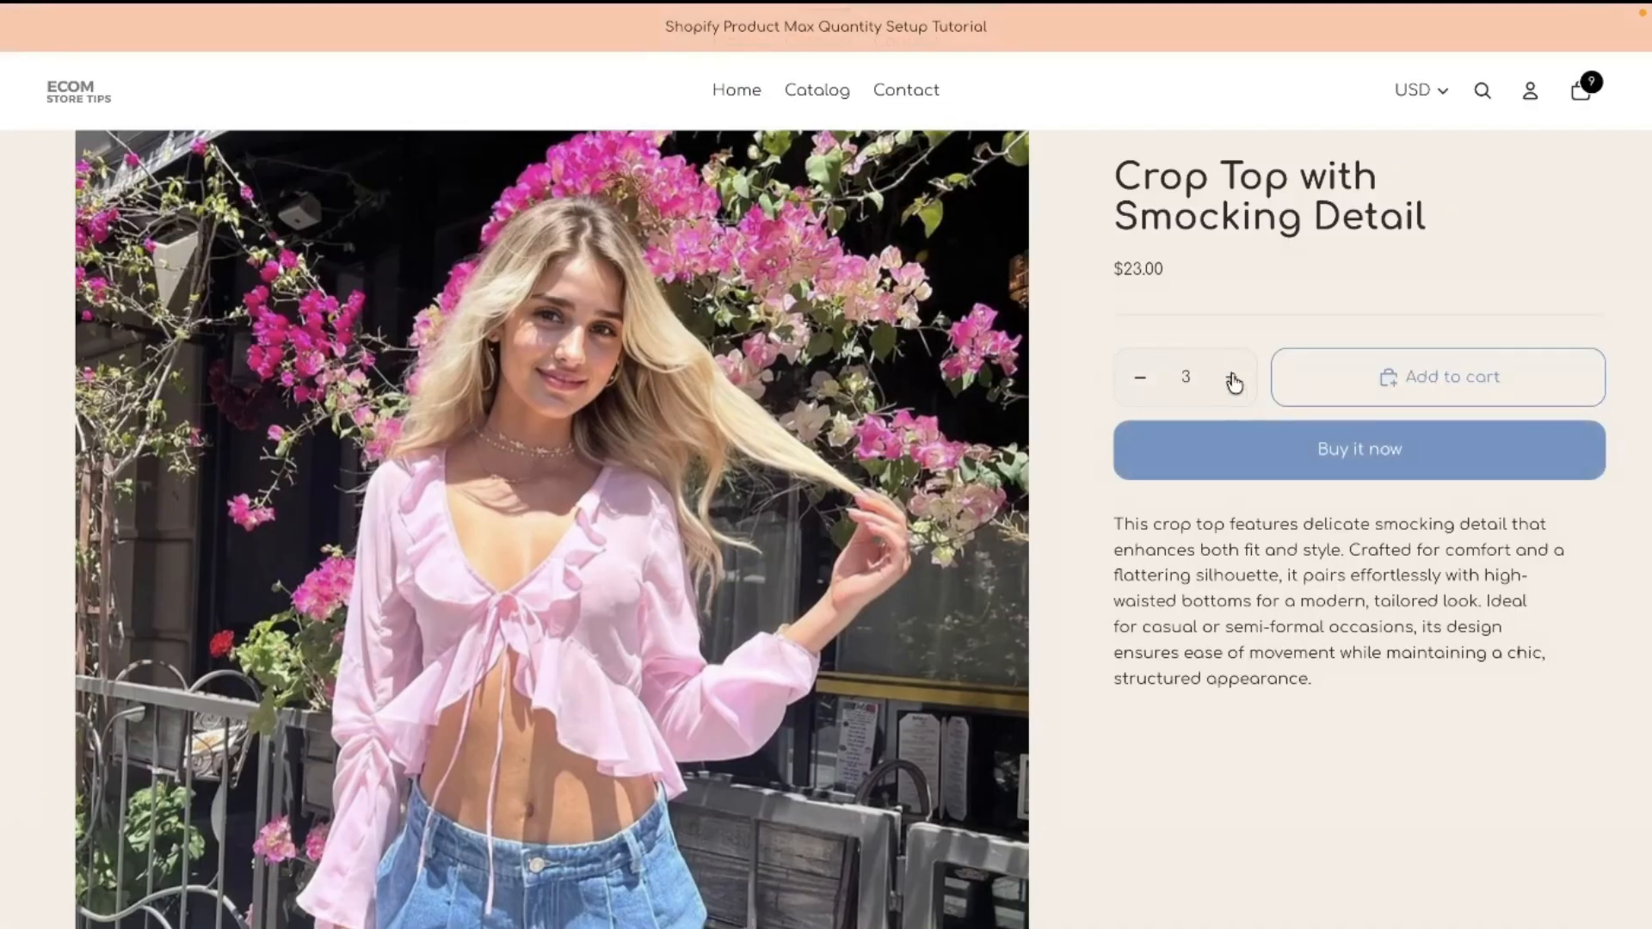
{"action": "left_click", "coordinate": [1232, 378]}
{"action": "left_click", "coordinate": [1233, 379]}
{"action": "left_click", "coordinate": [1232, 379]}
{"action": "left_click", "coordinate": [1232, 378]}
{"action": "left_click", "coordinate": [1232, 379]}
{"action": "left_click", "coordinate": [1232, 379]}
{"action": "left_click", "coordinate": [1232, 379]}
{"action": "left_click", "coordinate": [1233, 378]}
{"action": "left_click", "coordinate": [1233, 379]}
{"action": "left_click", "coordinate": [1232, 378]}
{"action": "left_click", "coordinate": [1456, 377]}
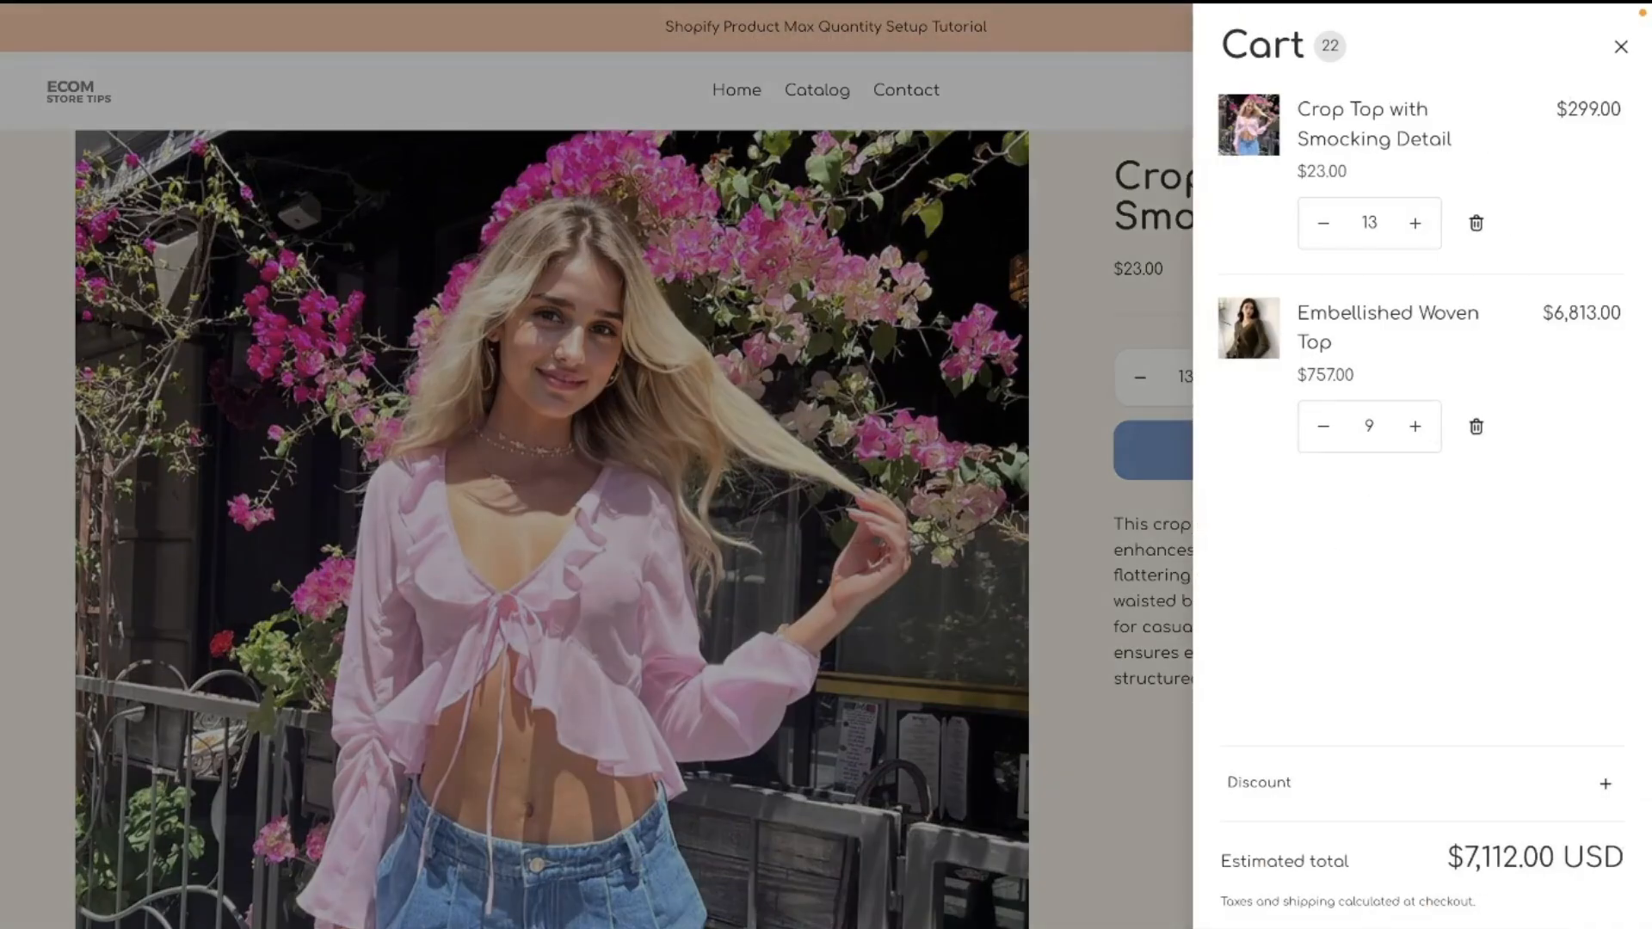
{"action": "left_click", "coordinate": [1422, 927]}
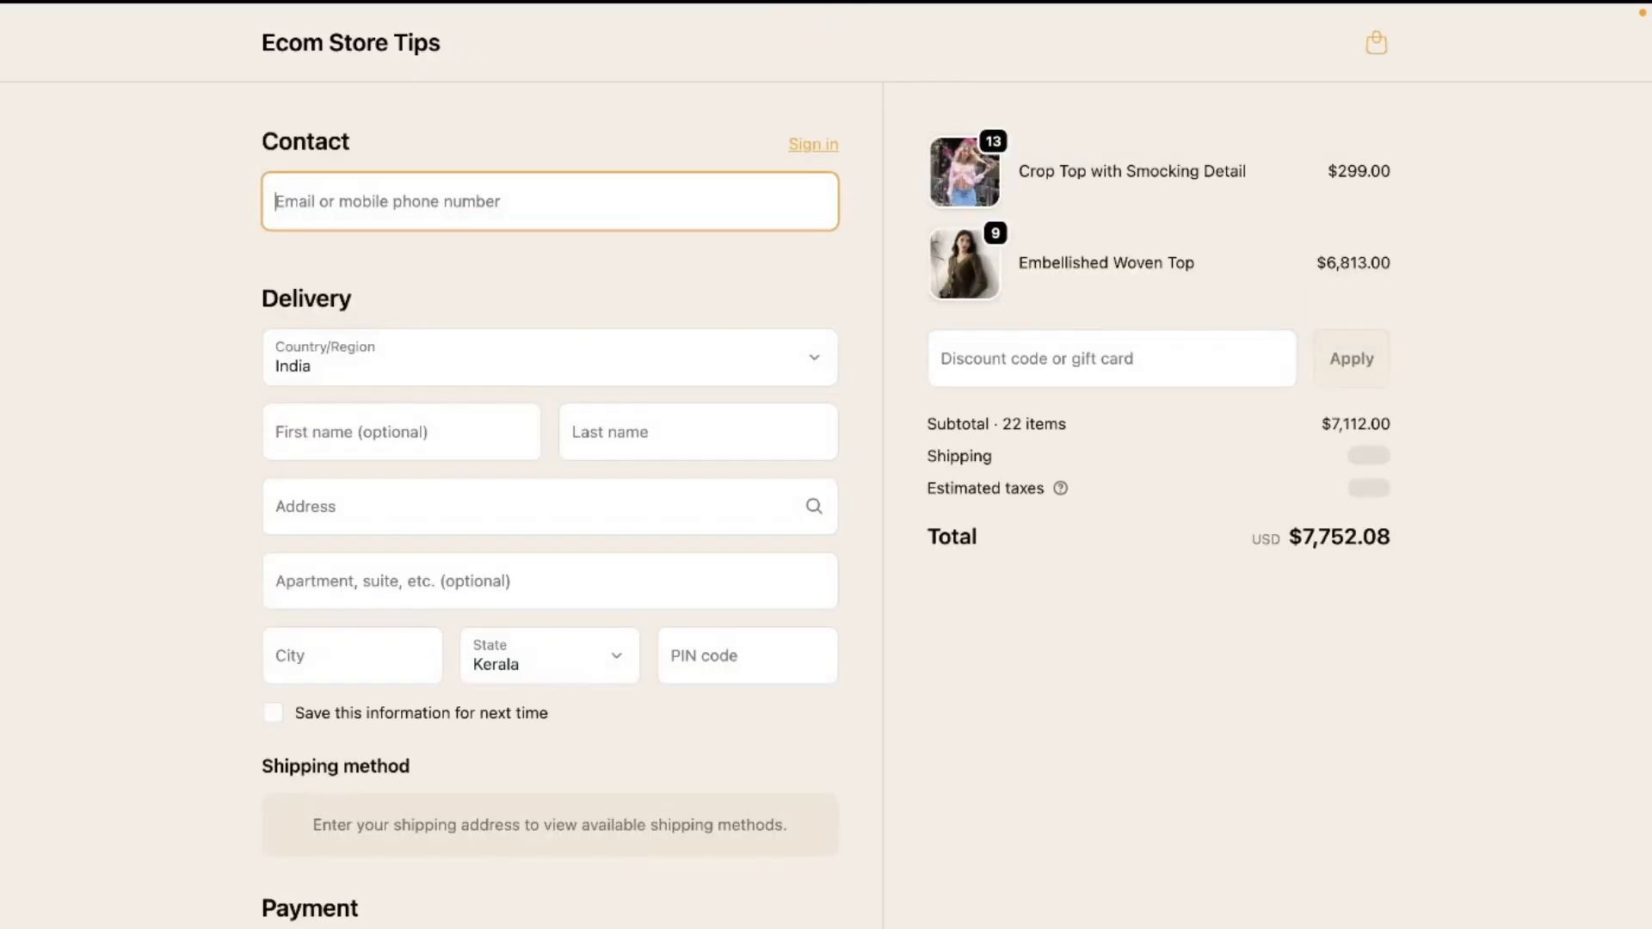